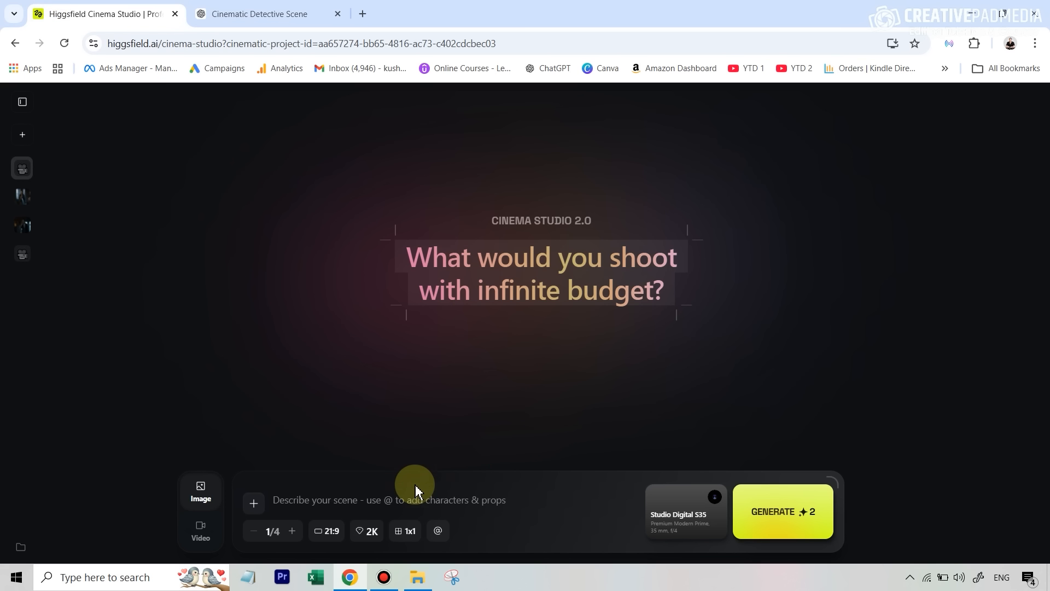
# - Paste the cinematic detective scene prompt, attach the detectivejohn character reference and generate the image
pyautogui.hotkey('ctrl', 'v')
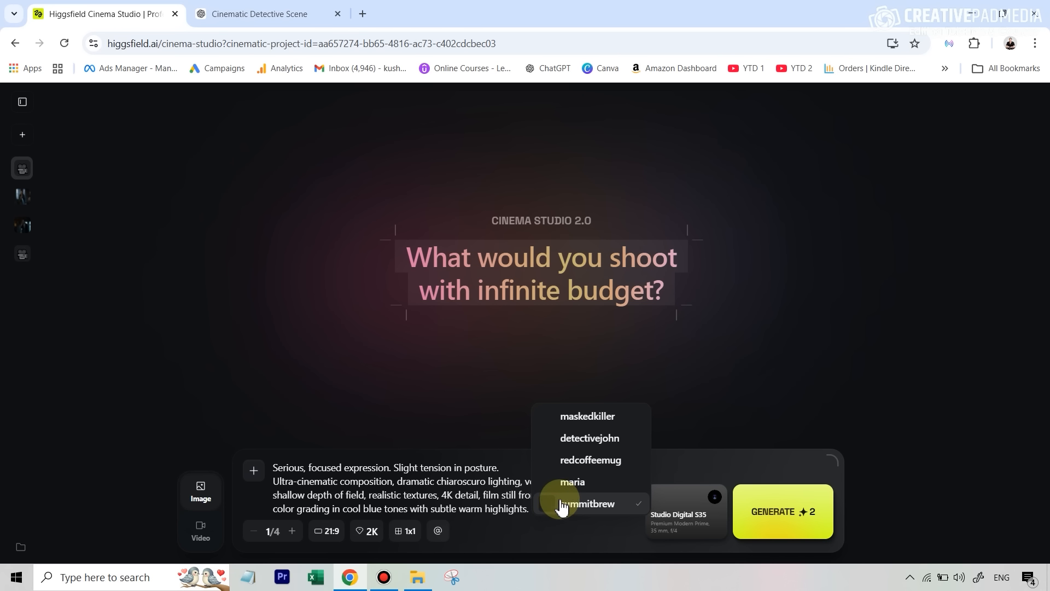
pyautogui.click(591, 445)
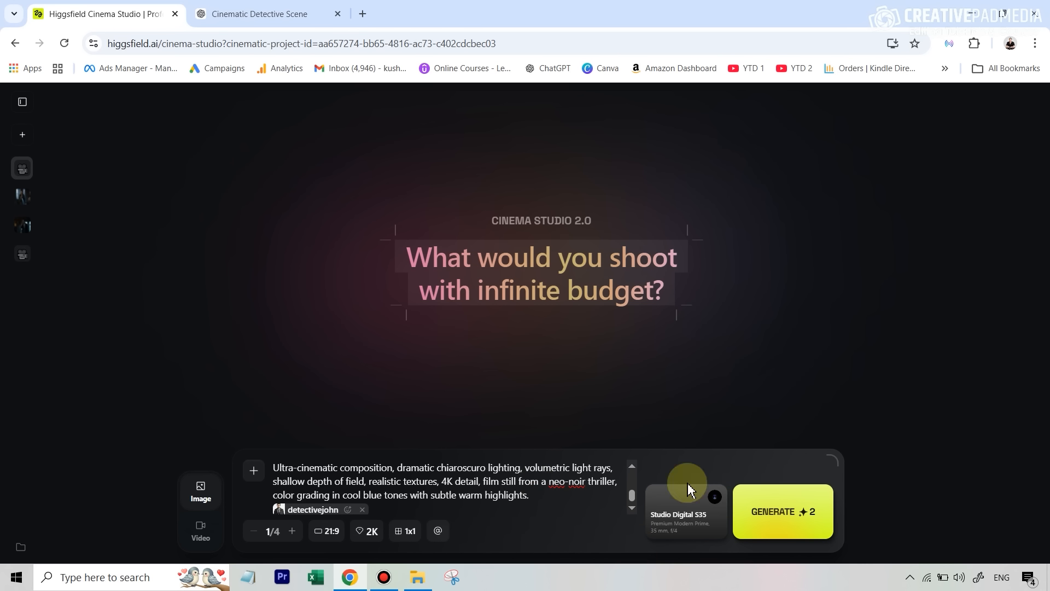
pyautogui.click(785, 528)
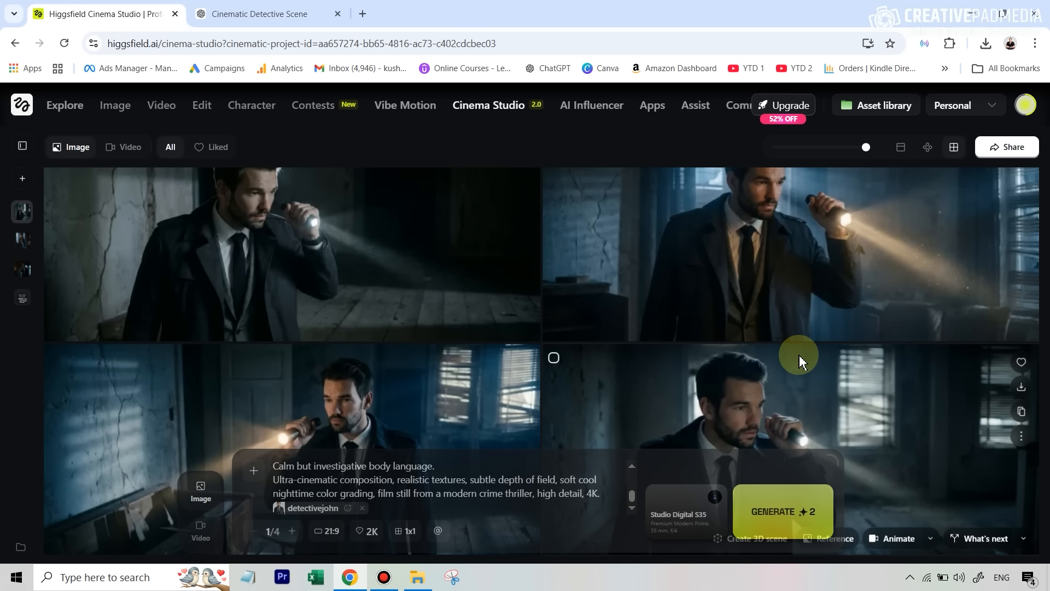
# - Examine the generated flashlight images of the detective, comparing their framing, lighting and room settings
pyautogui.scroll(-1, 667, 353)
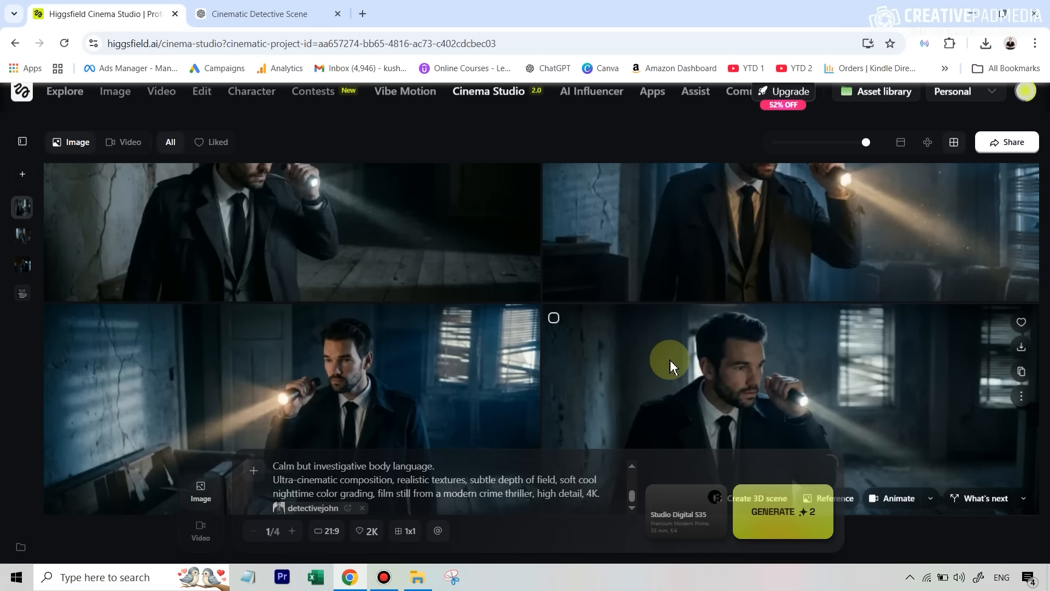
pyautogui.scroll(2, 380, 284)
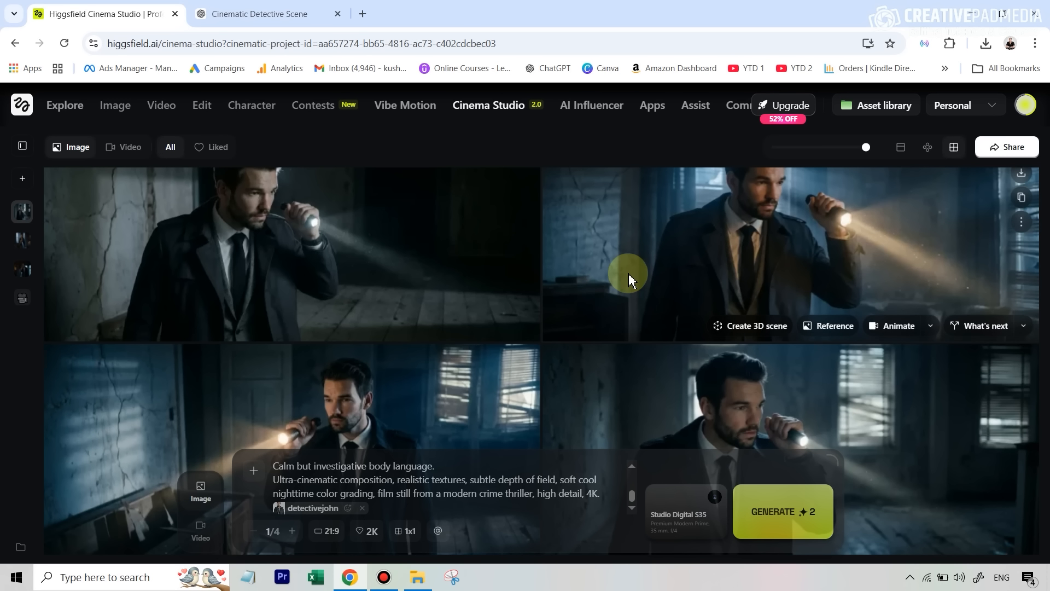
pyautogui.scroll(1, 629, 276)
pyautogui.rightClick(612, 331)
pyautogui.click(504, 316)
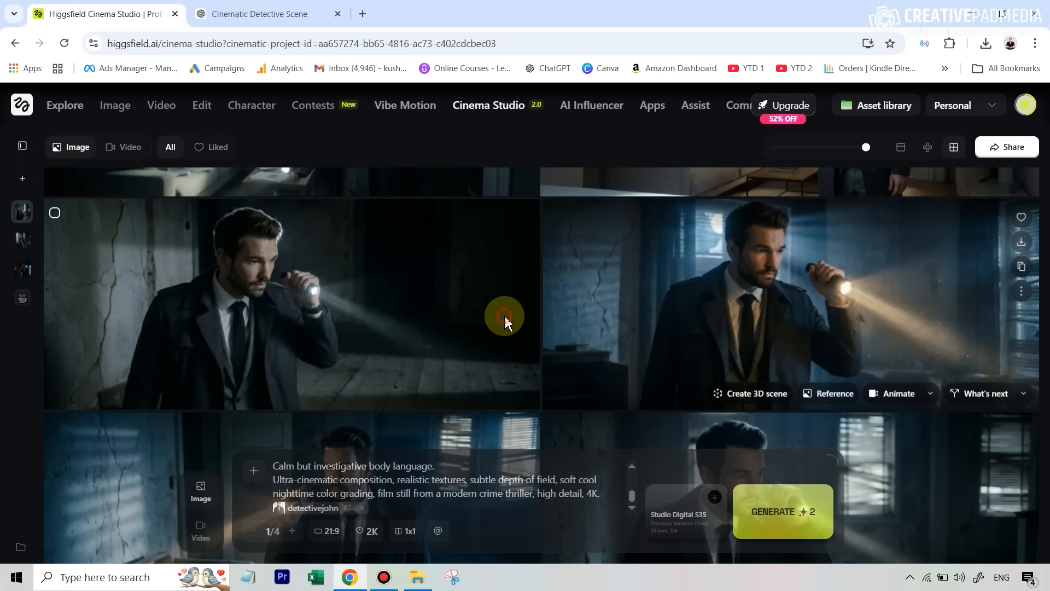
pyautogui.click(504, 316)
pyautogui.click(1024, 111)
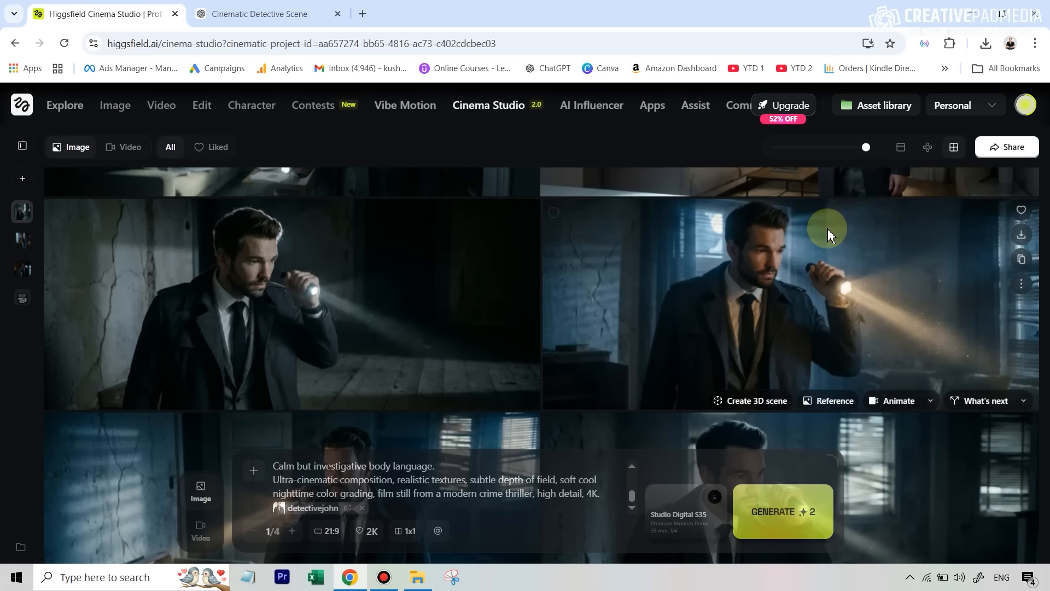
pyautogui.scroll(3, 768, 261)
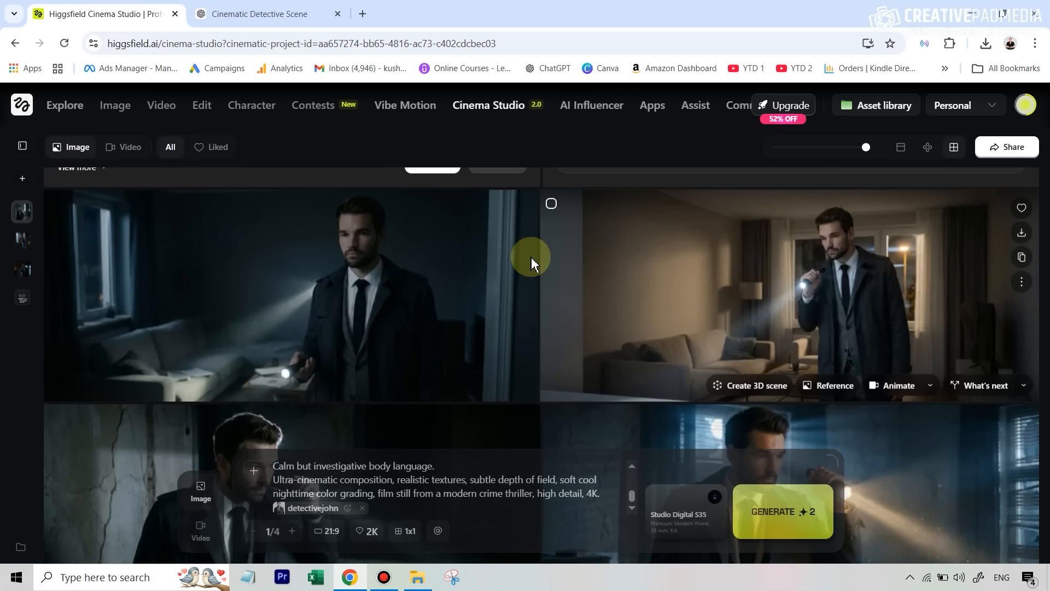
pyautogui.scroll(3, 383, 282)
pyautogui.scroll(1, 401, 284)
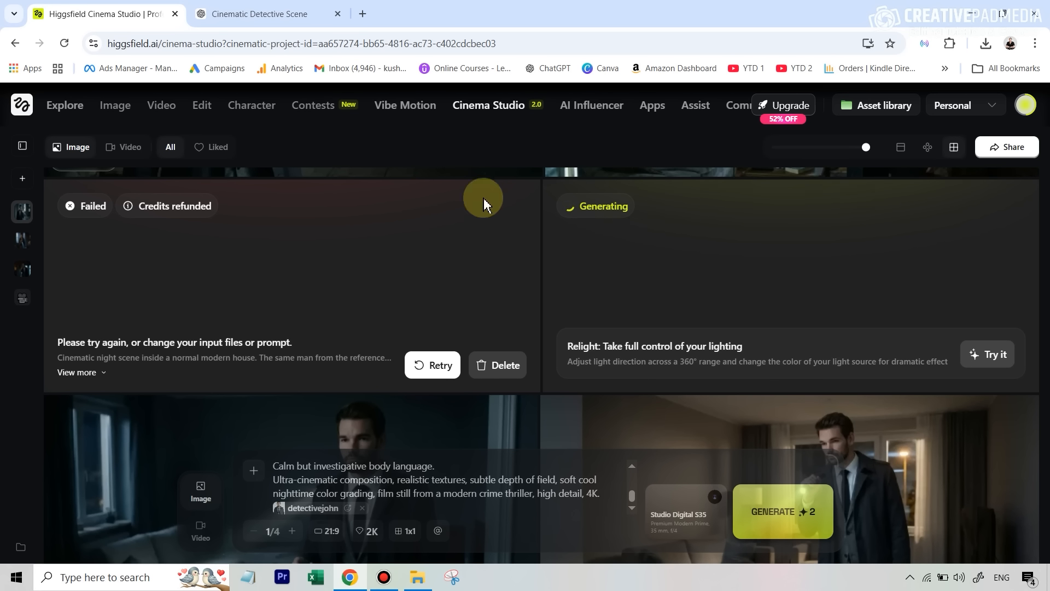
pyautogui.scroll(-2, 617, 181)
pyautogui.scroll(3, 600, 211)
pyautogui.scroll(-4, 625, 277)
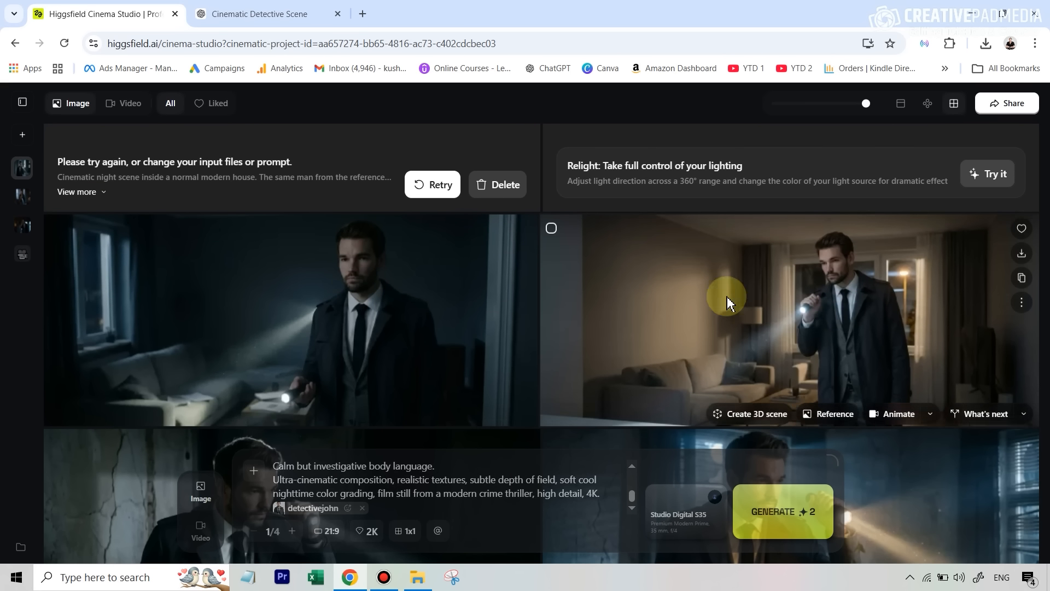
pyautogui.scroll(6, 668, 281)
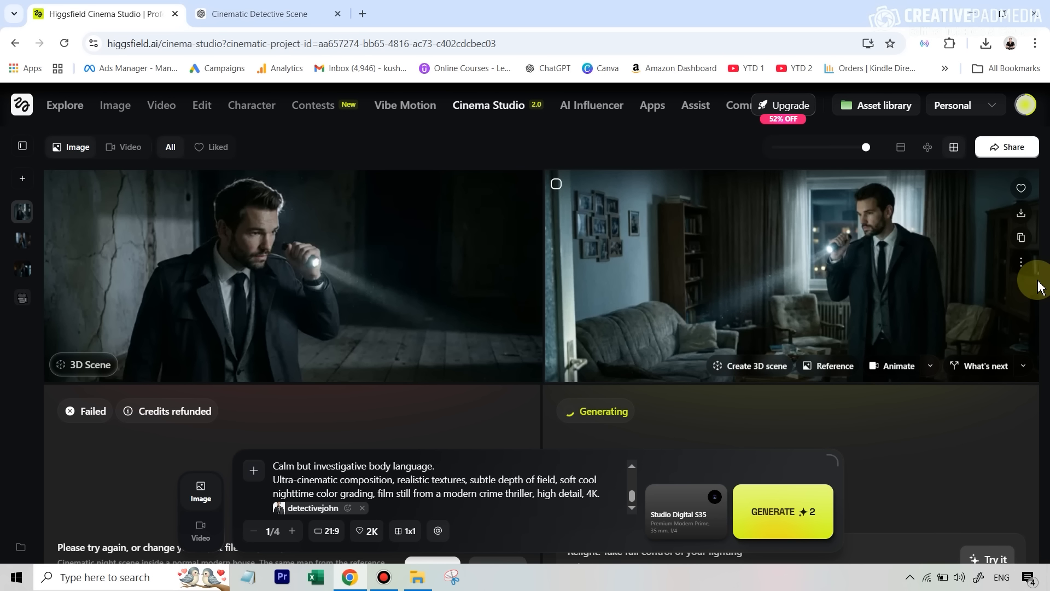
# - Review the follow-up generation and editing options for the living-room image of the detective
pyautogui.click(1023, 373)
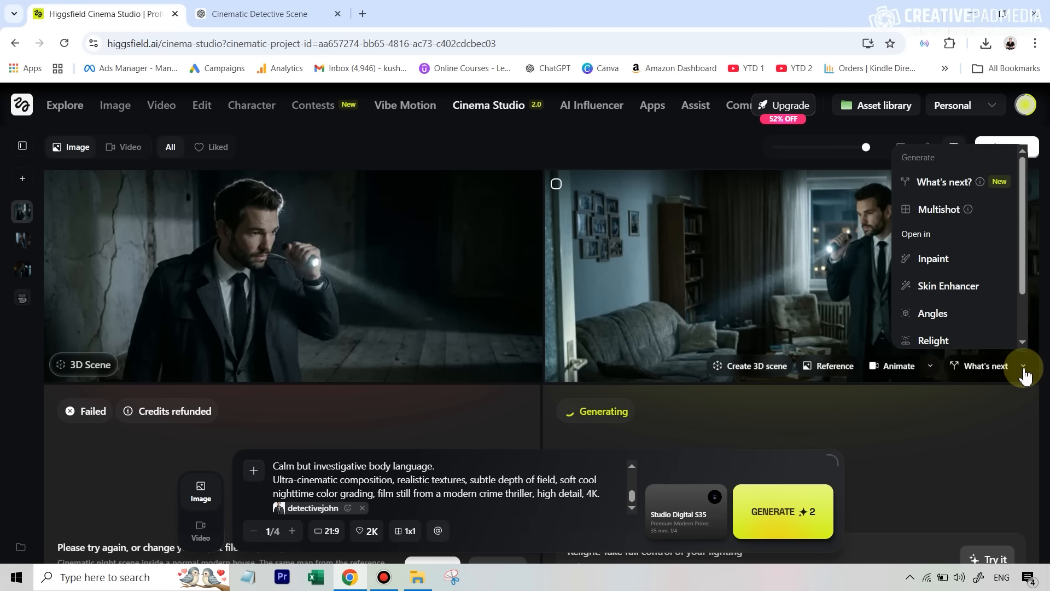
pyautogui.scroll(-1, 981, 312)
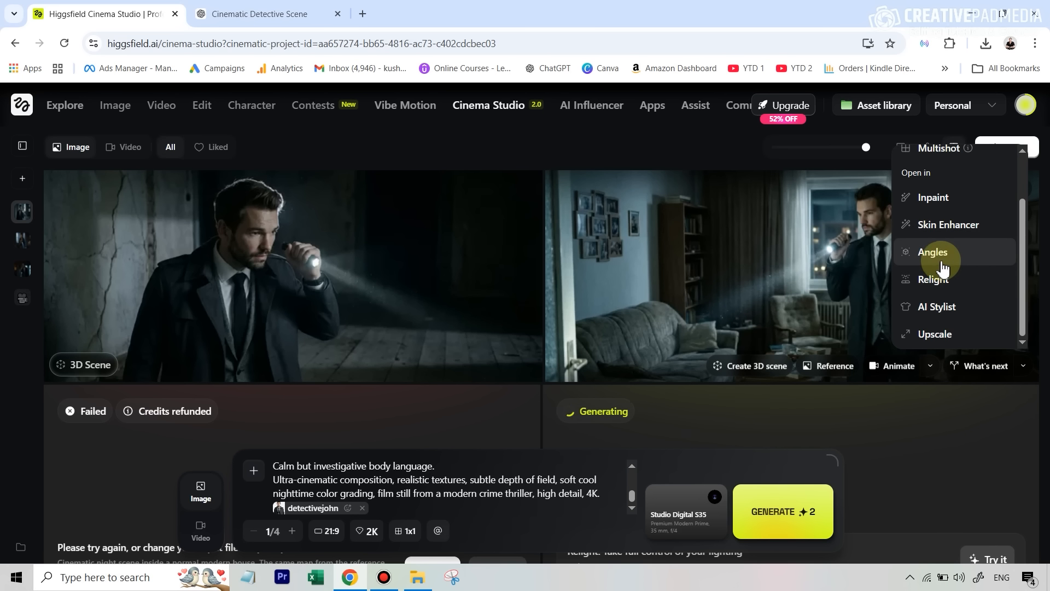
pyautogui.click(857, 395)
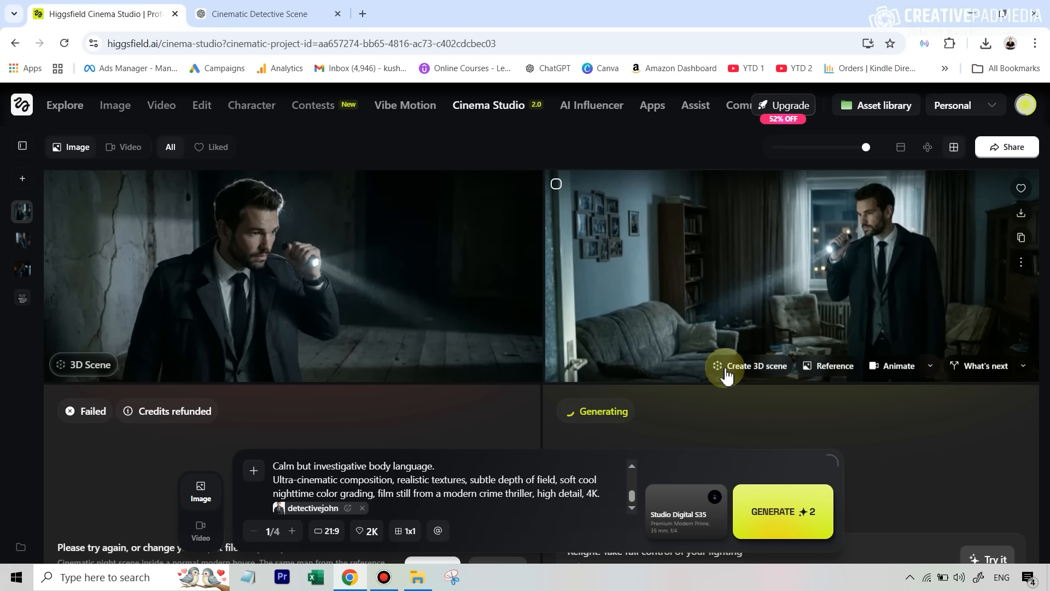
pyautogui.scroll(-14, 733, 377)
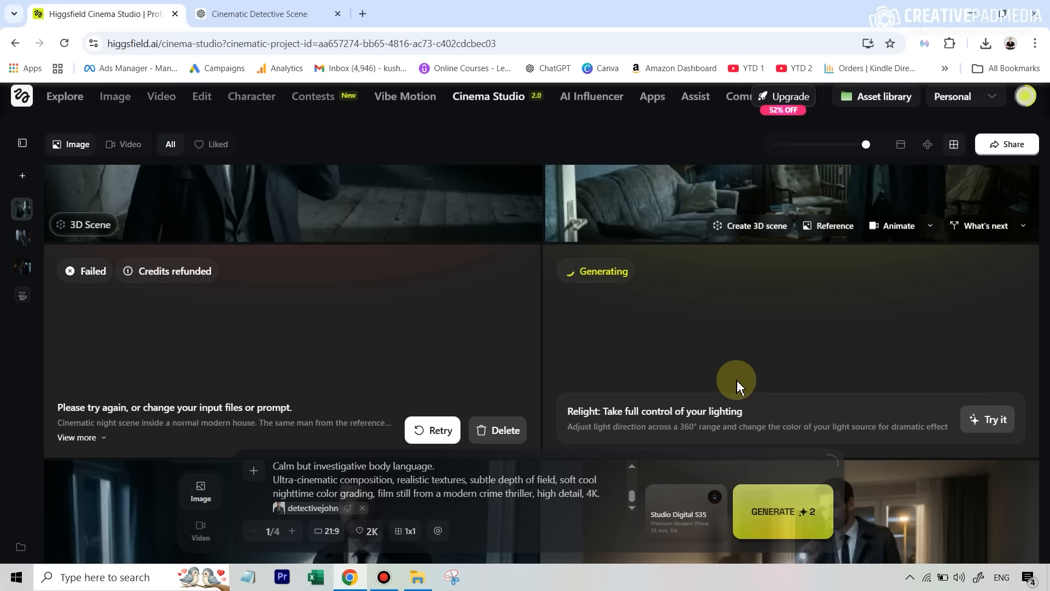
pyautogui.scroll(14, 416, 248)
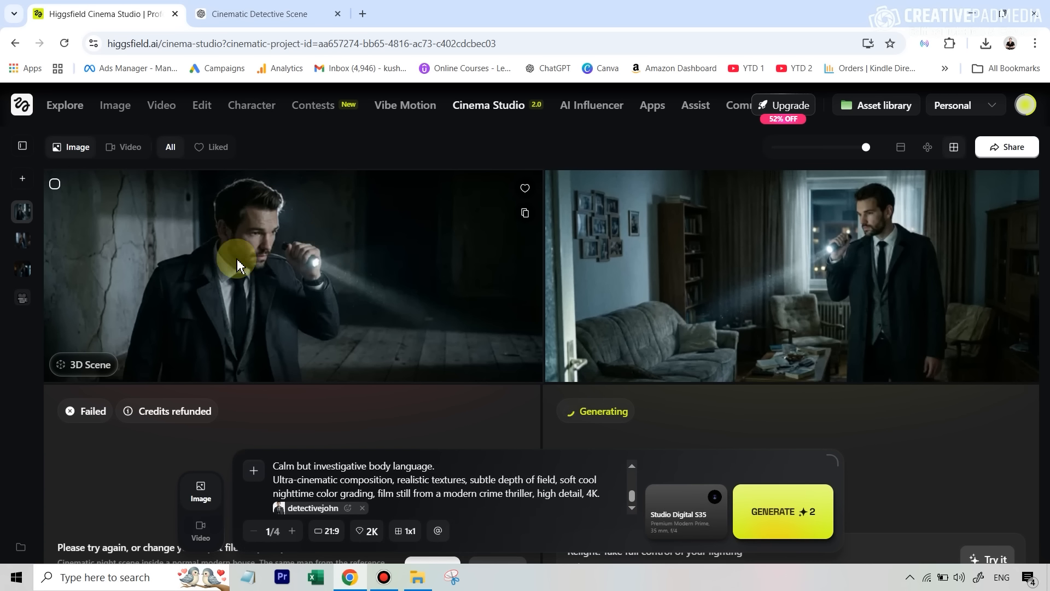
# - Explore the detective's 3D scene with the 24 mm wide lens, turning the camera toward the stained wall, and exit it
pyautogui.click(324, 233)
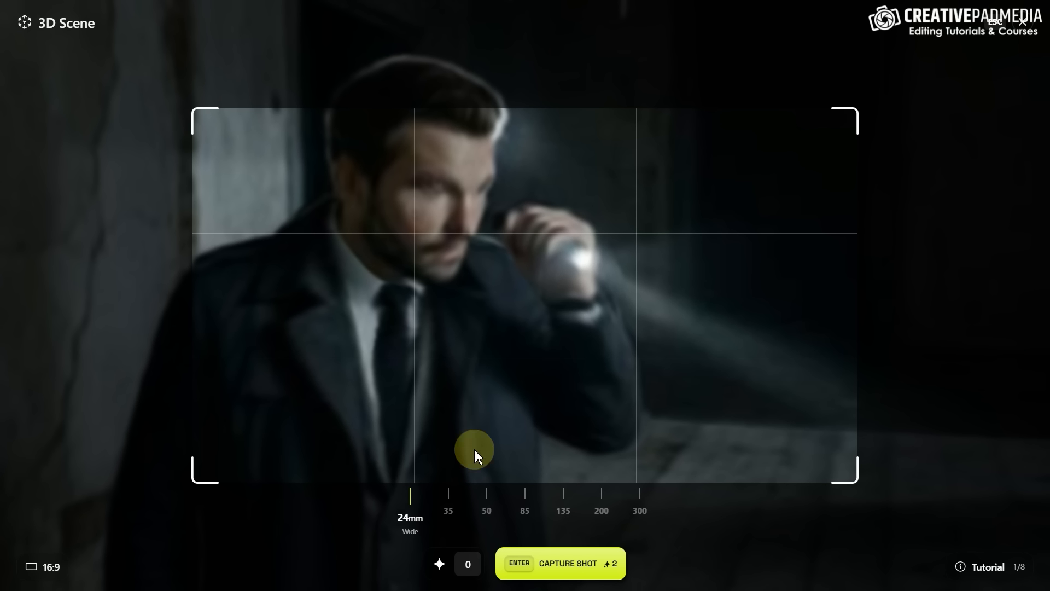
pyautogui.click(450, 506)
pyautogui.click(410, 503)
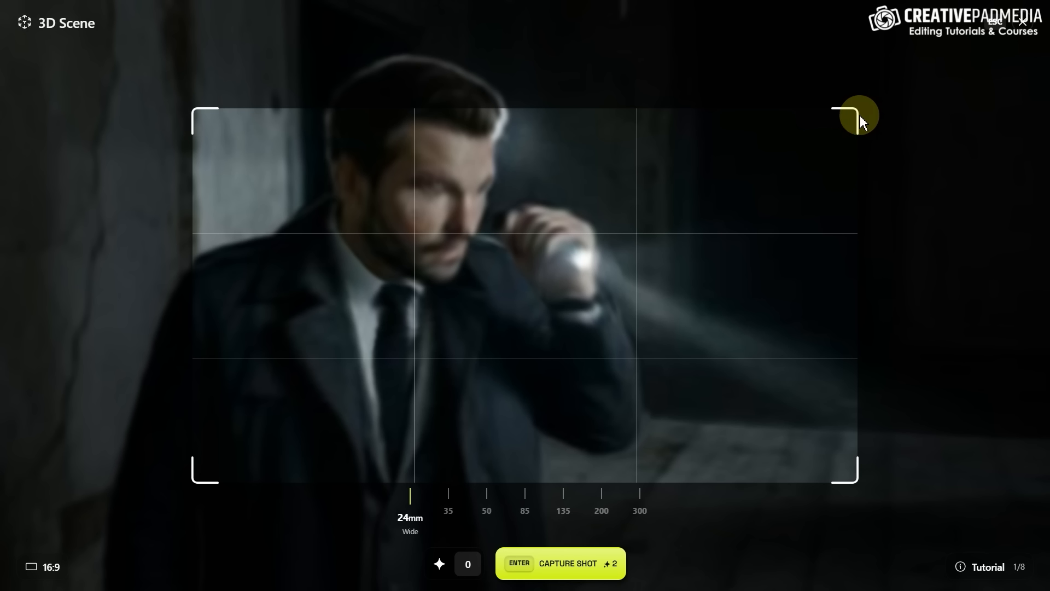
pyautogui.moveTo(847, 129); pyautogui.dragTo(644, 584)
pyautogui.click(577, 567)
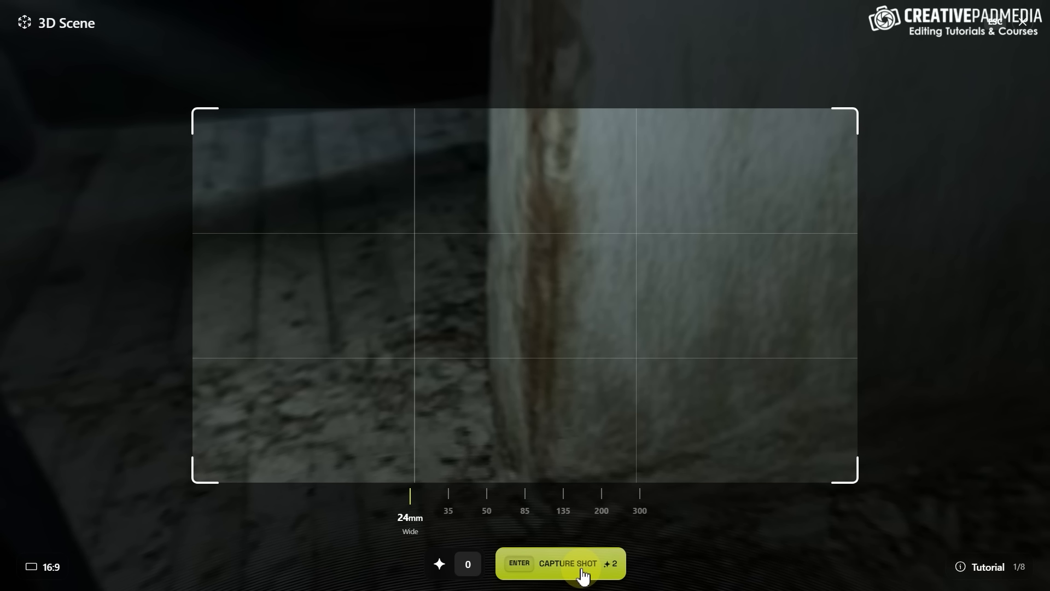
pyautogui.click(1024, 23)
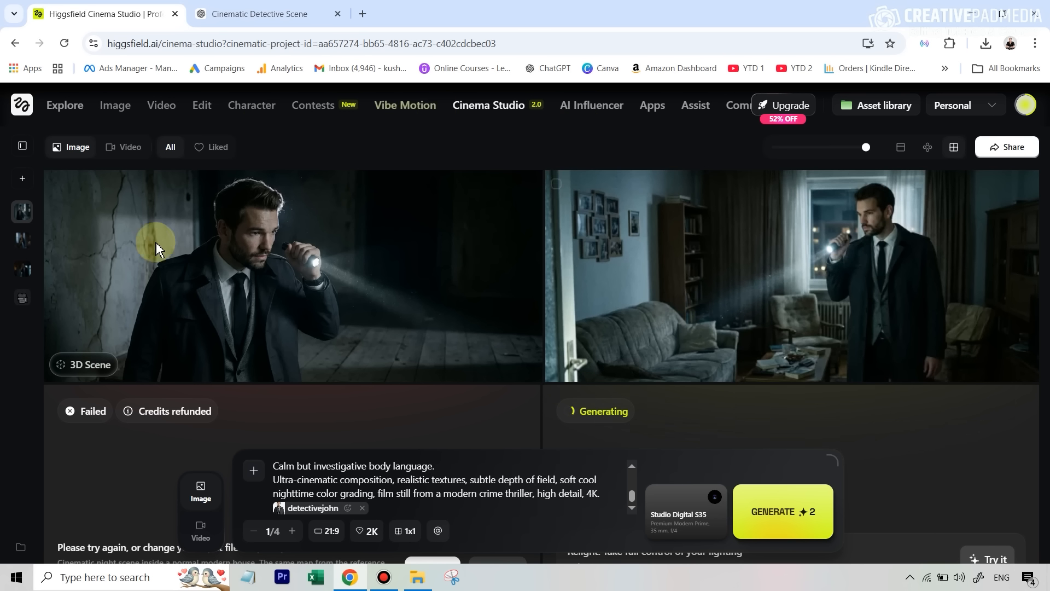
# - Switch to video creation and set the generated living-room detective image as the start frame
pyautogui.click(202, 529)
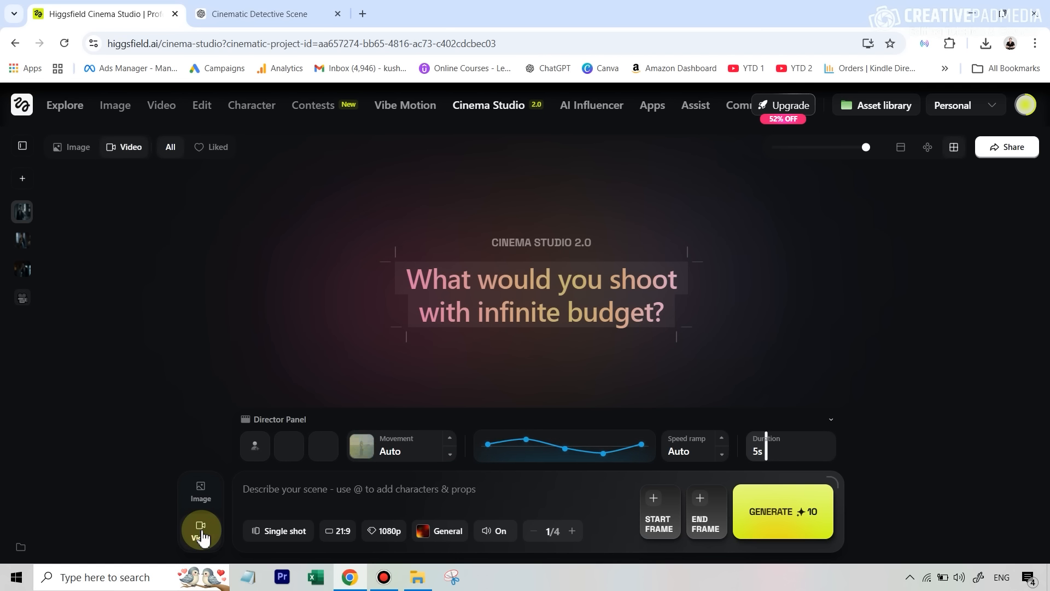
pyautogui.click(661, 510)
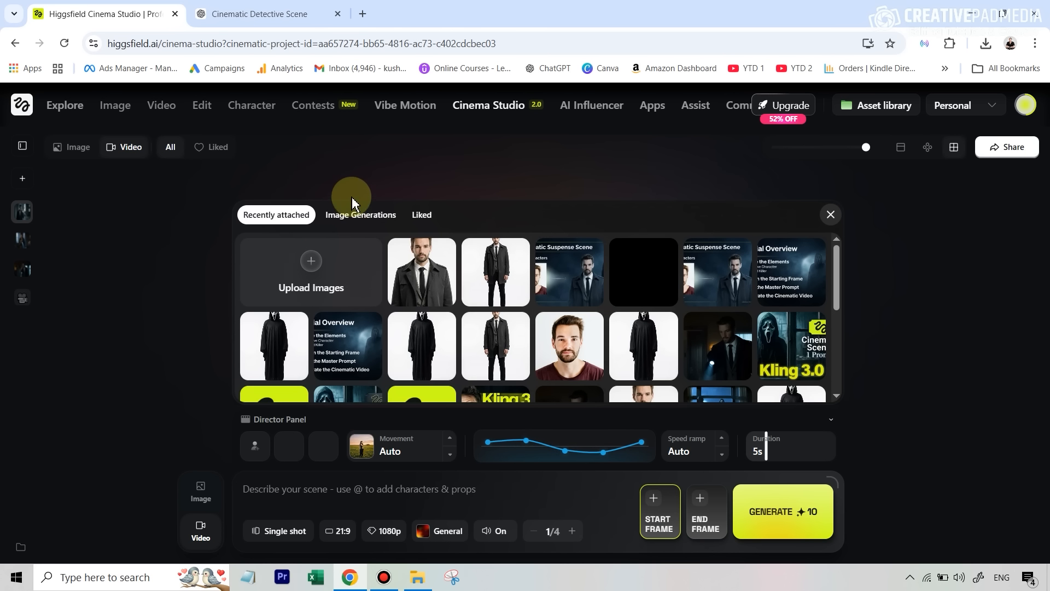
pyautogui.click(359, 216)
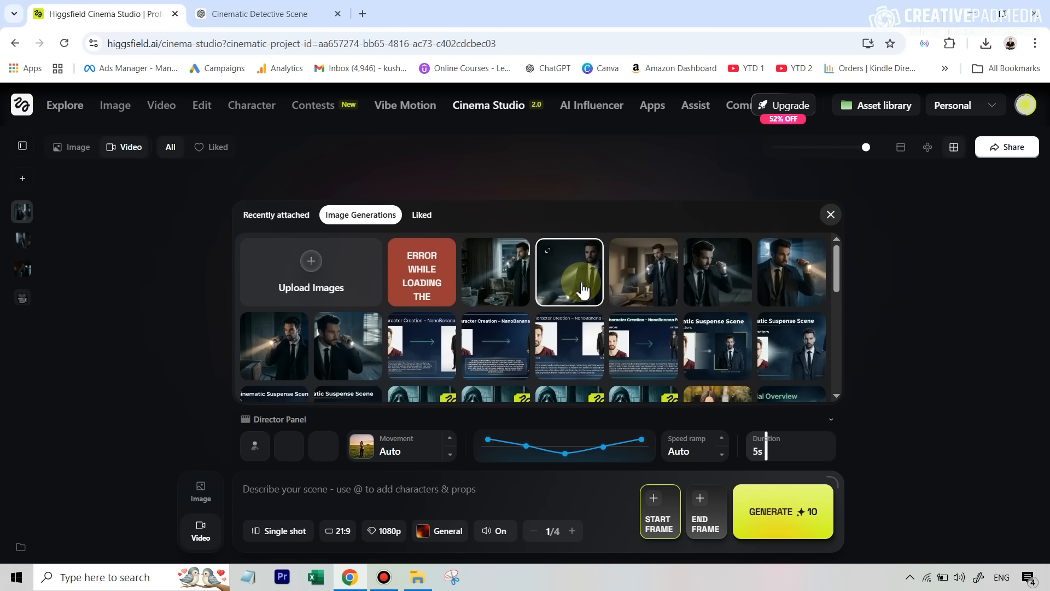
pyautogui.click(503, 275)
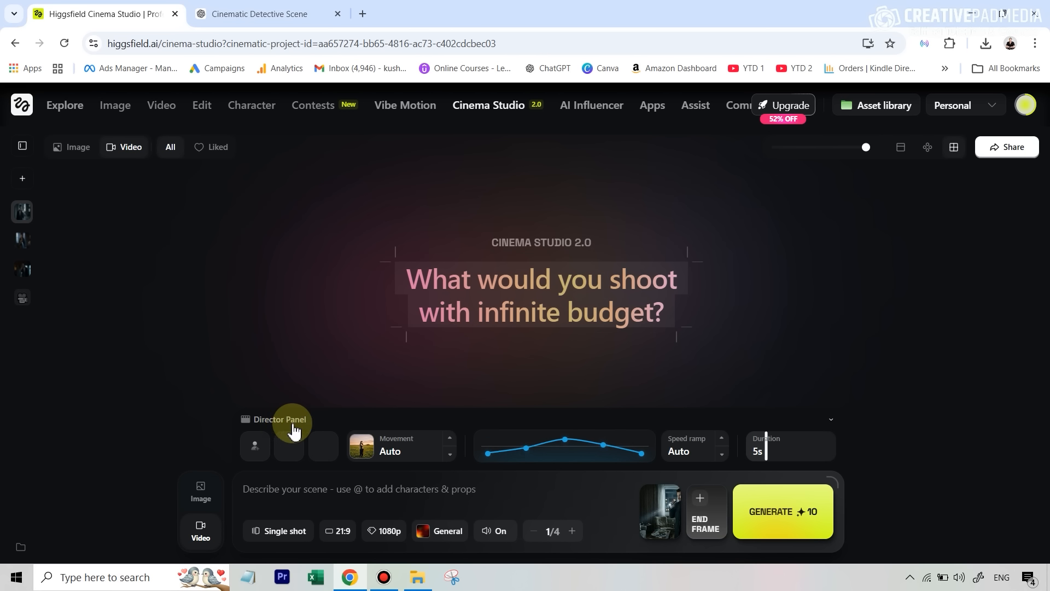
# - Add the maskedkiller and detectivejohn reference elements to the video prompt
pyautogui.click(259, 449)
pyautogui.click(279, 414)
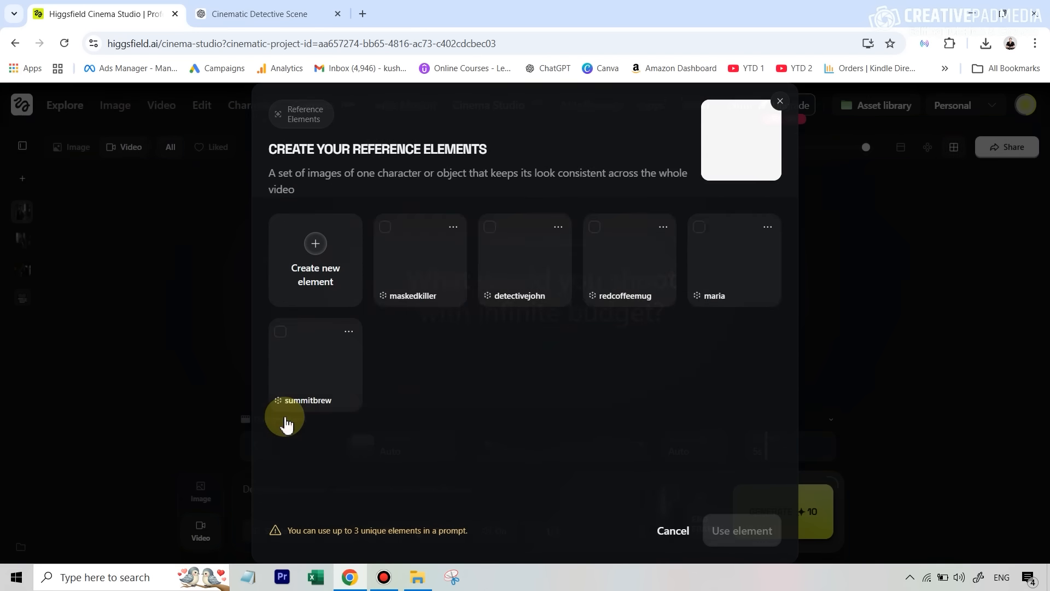
pyautogui.click(427, 314)
pyautogui.click(525, 301)
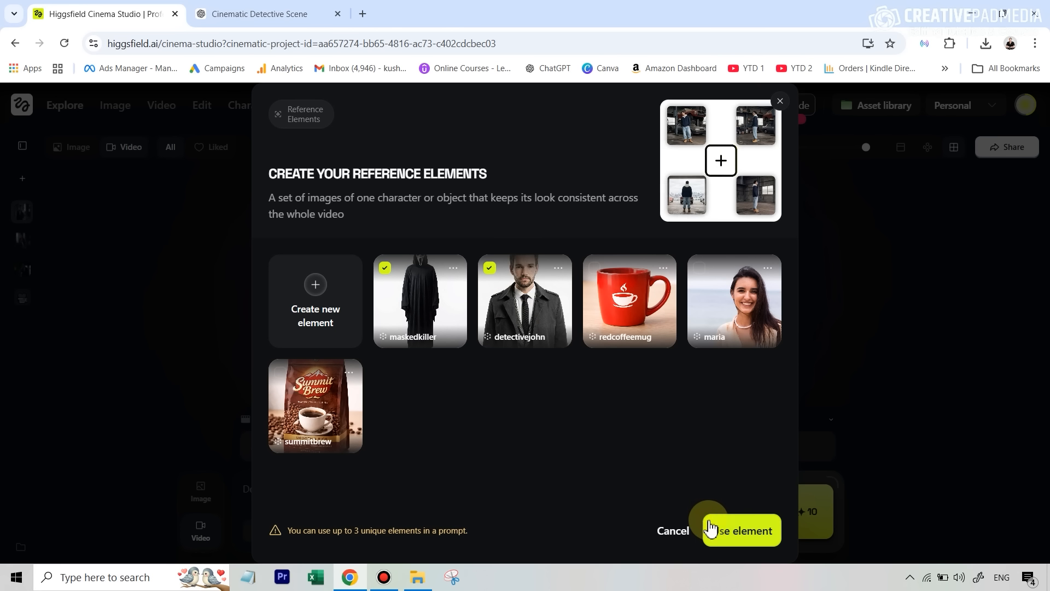
pyautogui.click(714, 529)
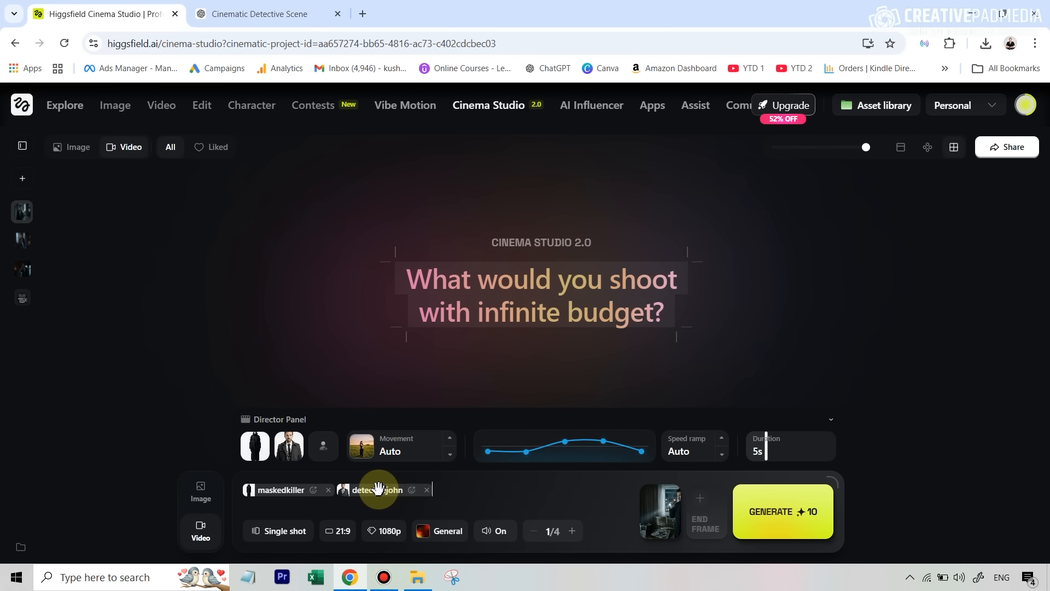
pyautogui.click(420, 501)
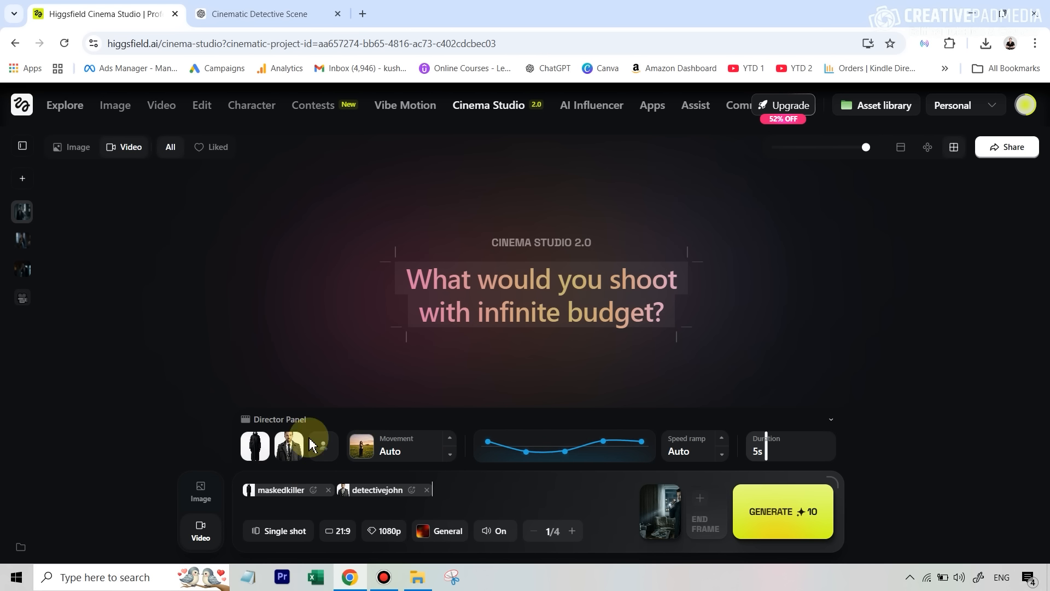
# - Try the Multi-shot Auto mode and set the video to Multi-shot Manual
pyautogui.click(283, 537)
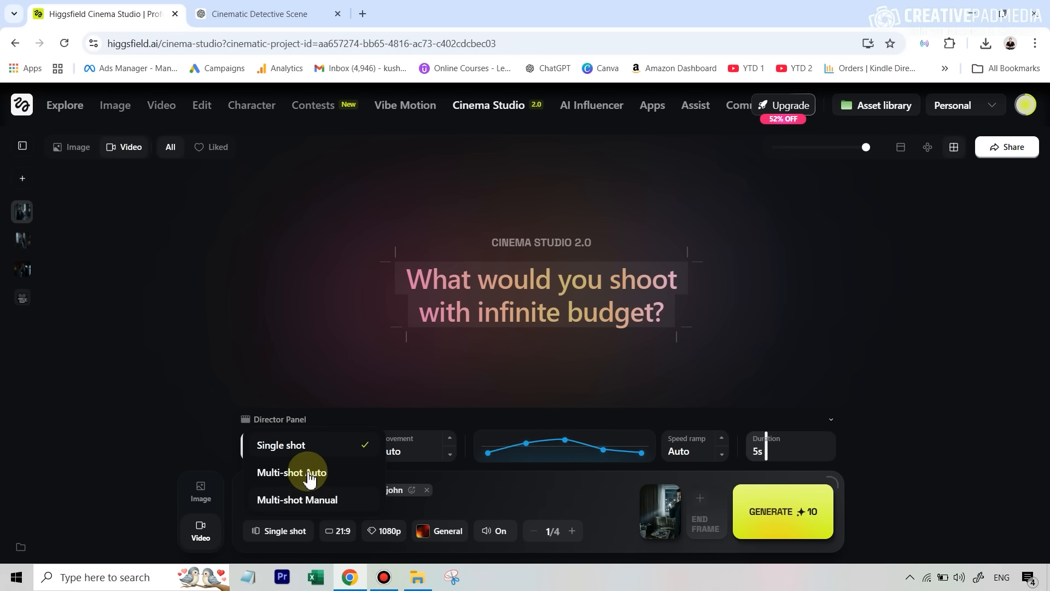
pyautogui.click(312, 473)
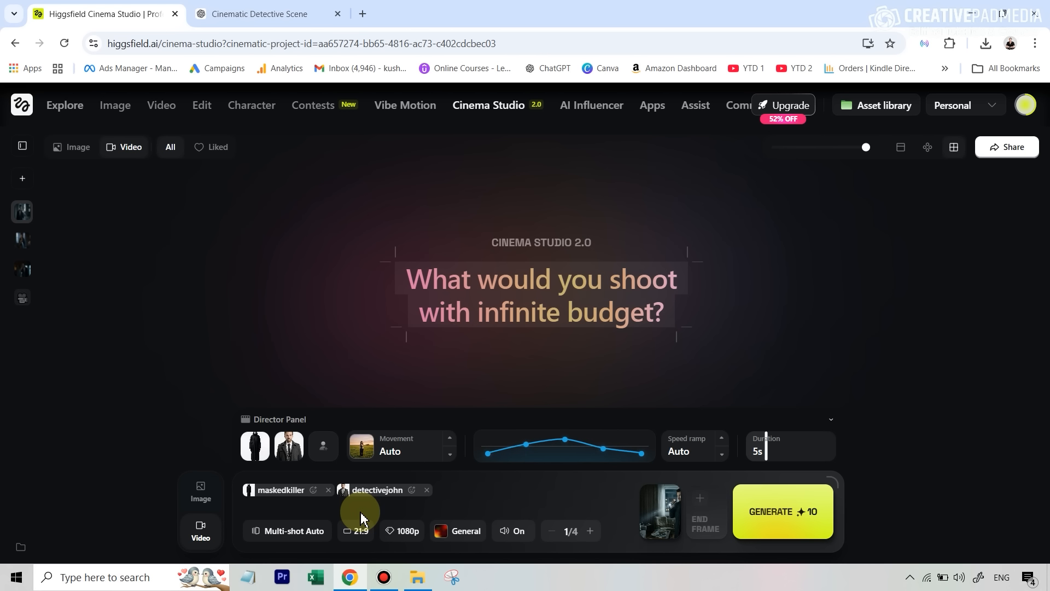
pyautogui.click(296, 538)
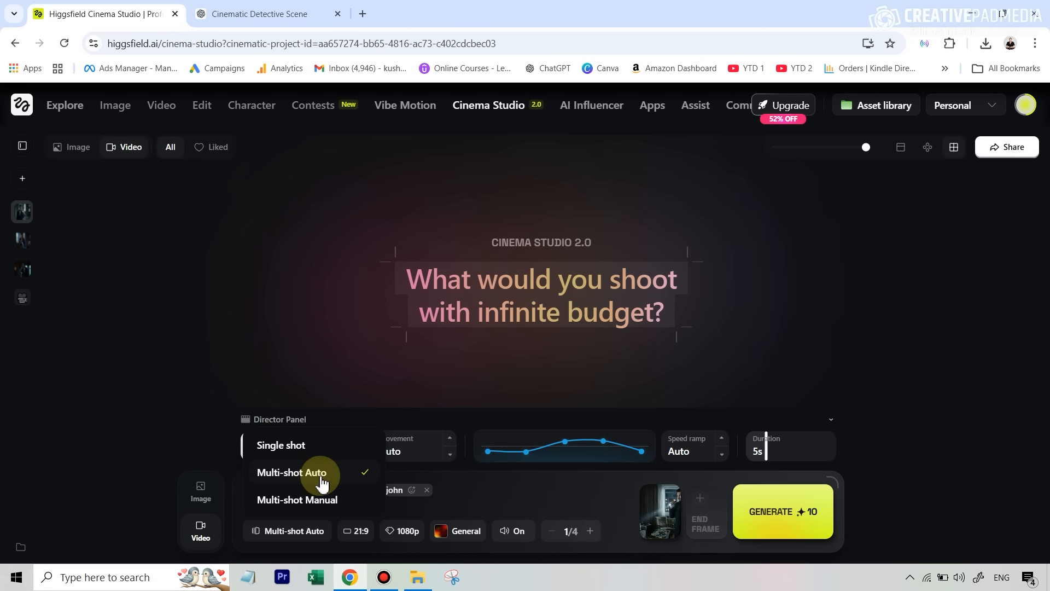
pyautogui.click(322, 509)
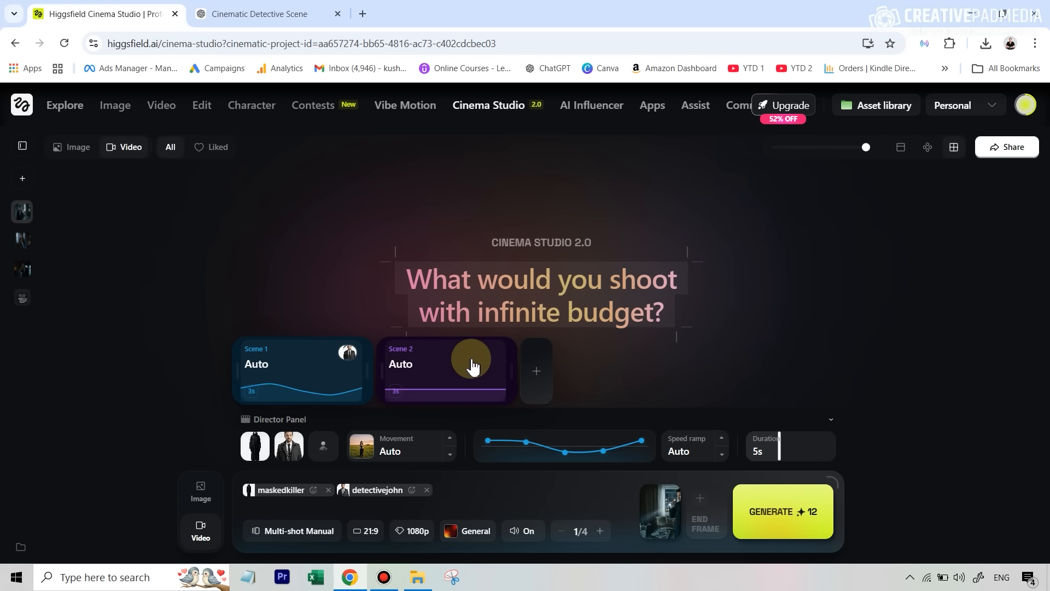
# - Add Scenes 3, 4 and 5 to the multi-shot sequence and select Scene 2 for editing
pyautogui.click(535, 379)
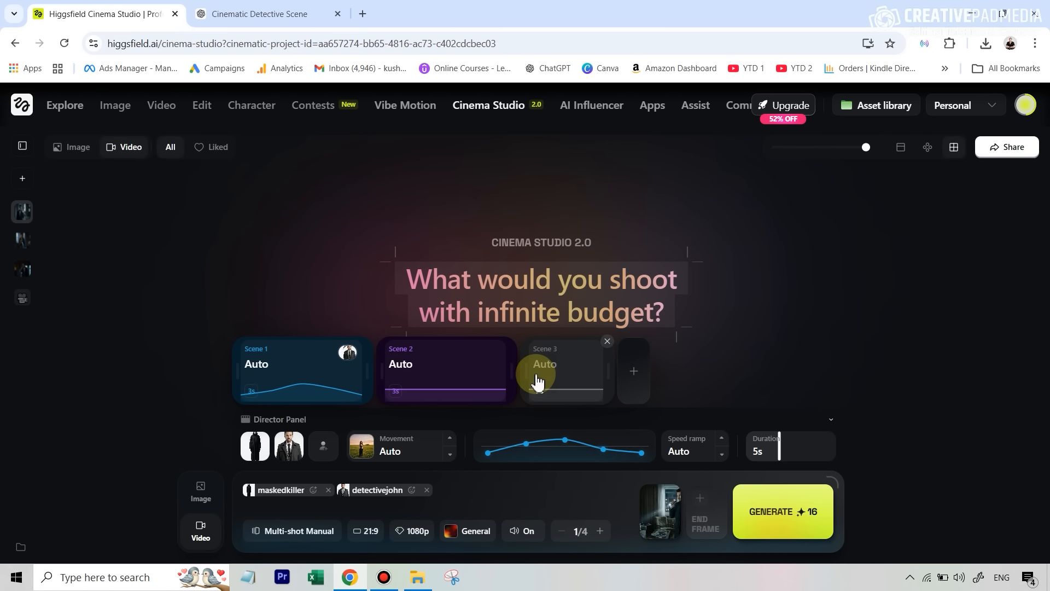
pyautogui.click(634, 376)
pyautogui.click(728, 377)
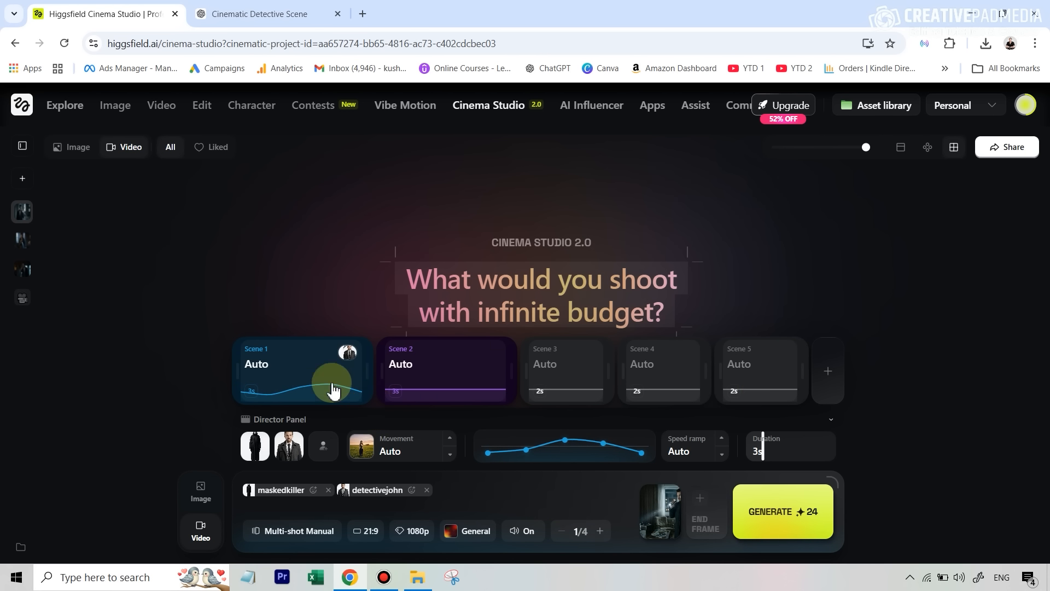
pyautogui.click(457, 374)
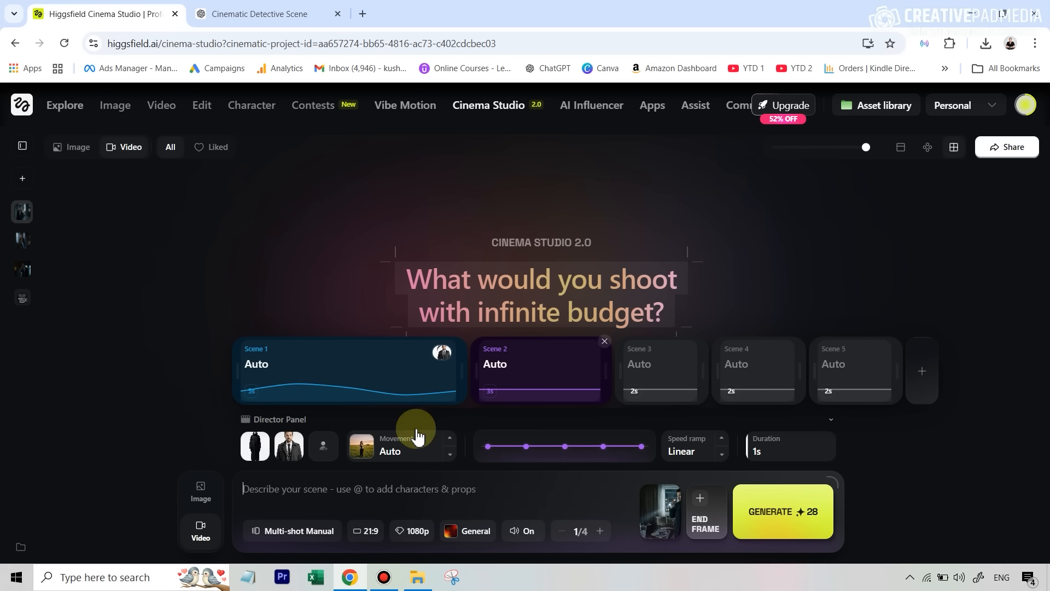
# - Select Scene 1 for editing and keep the video at 21:9 aspect ratio and 1080p resolution
pyautogui.click(363, 376)
pyautogui.click(637, 386)
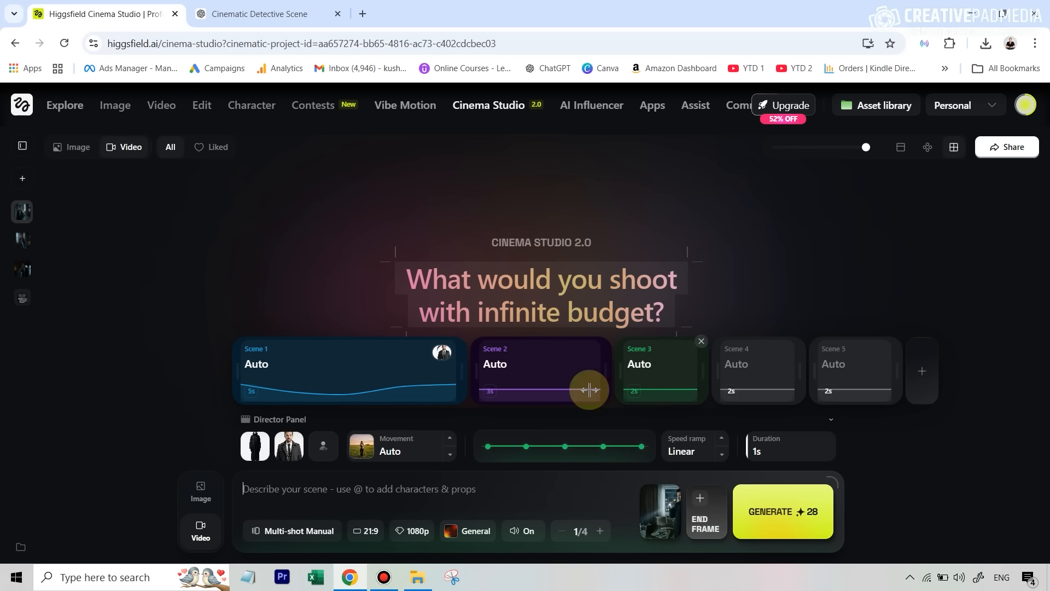
pyautogui.click(348, 362)
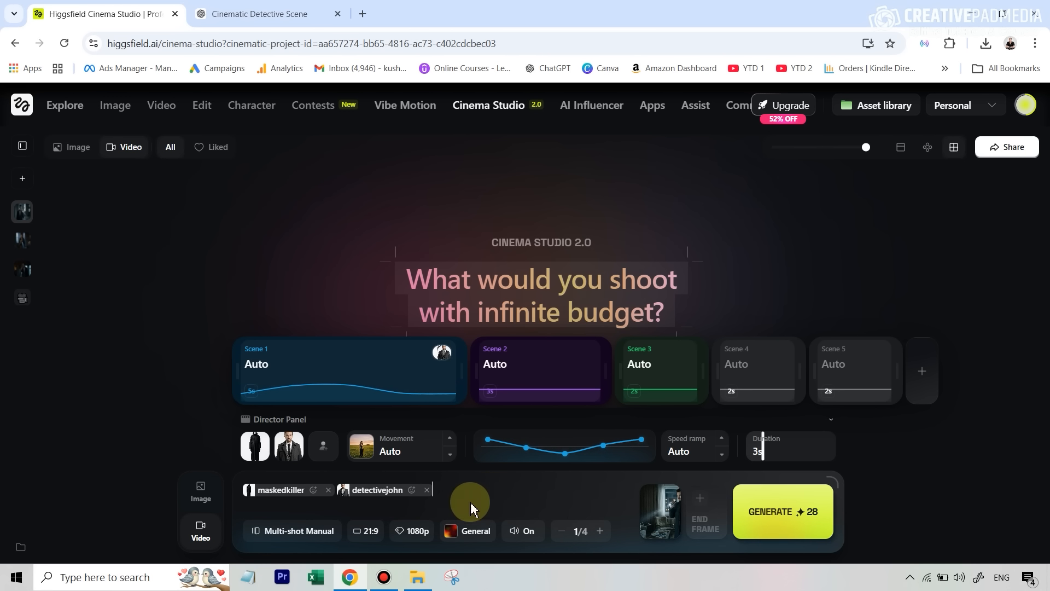
pyautogui.click(365, 530)
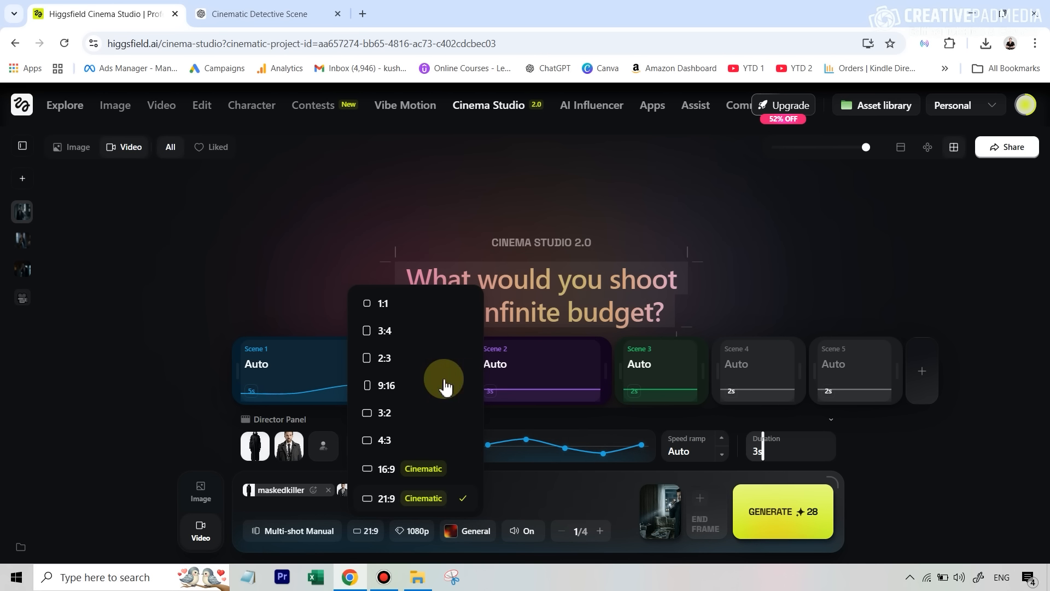
pyautogui.click(390, 509)
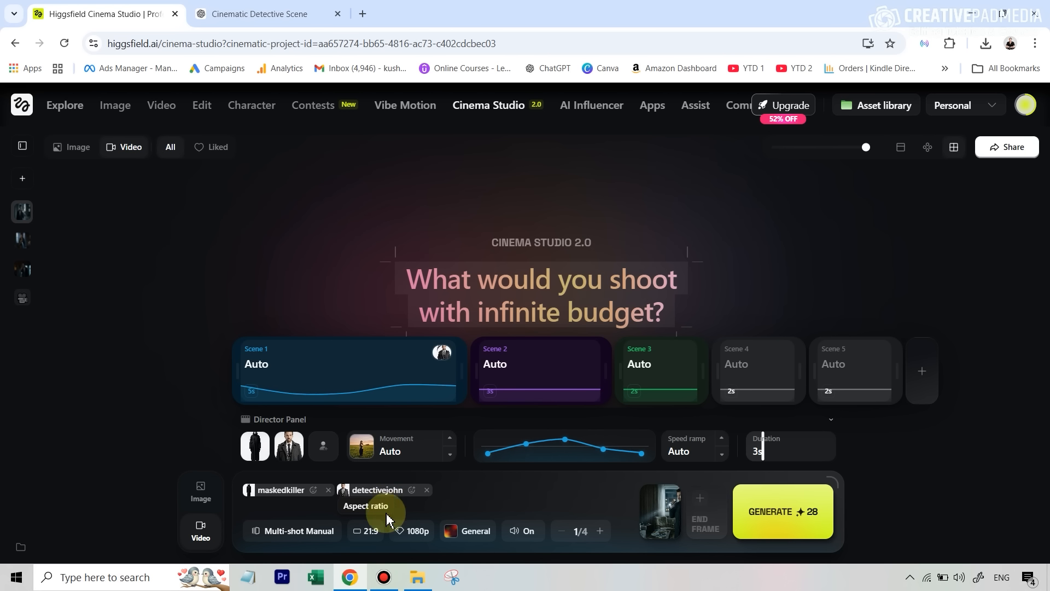
pyautogui.click(416, 531)
pyautogui.click(426, 500)
# - Set the video's genre to Suspense
pyautogui.click(476, 535)
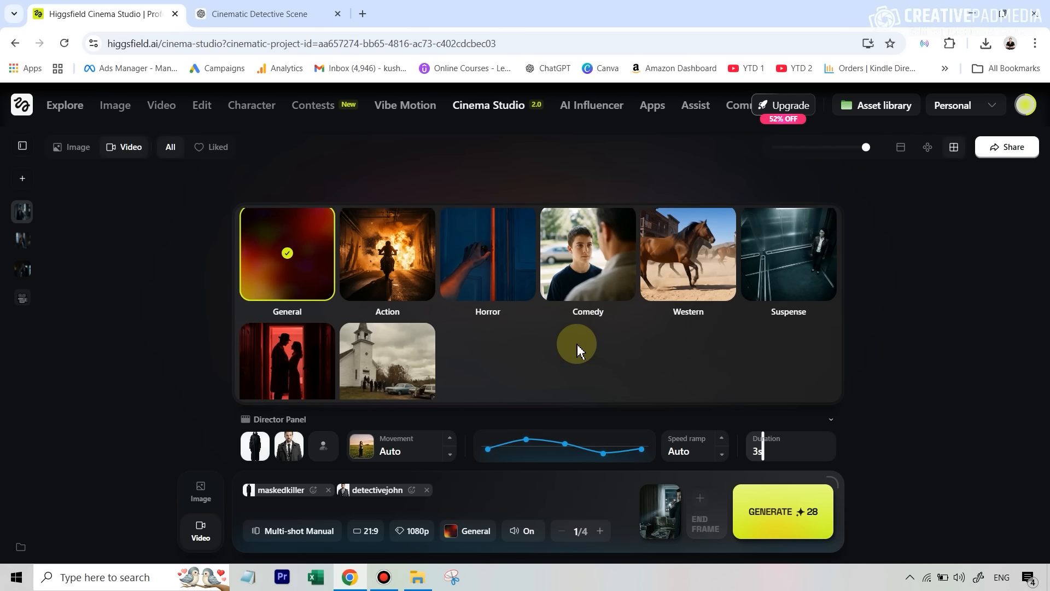
pyautogui.scroll(-1, 575, 346)
pyautogui.scroll(1, 794, 268)
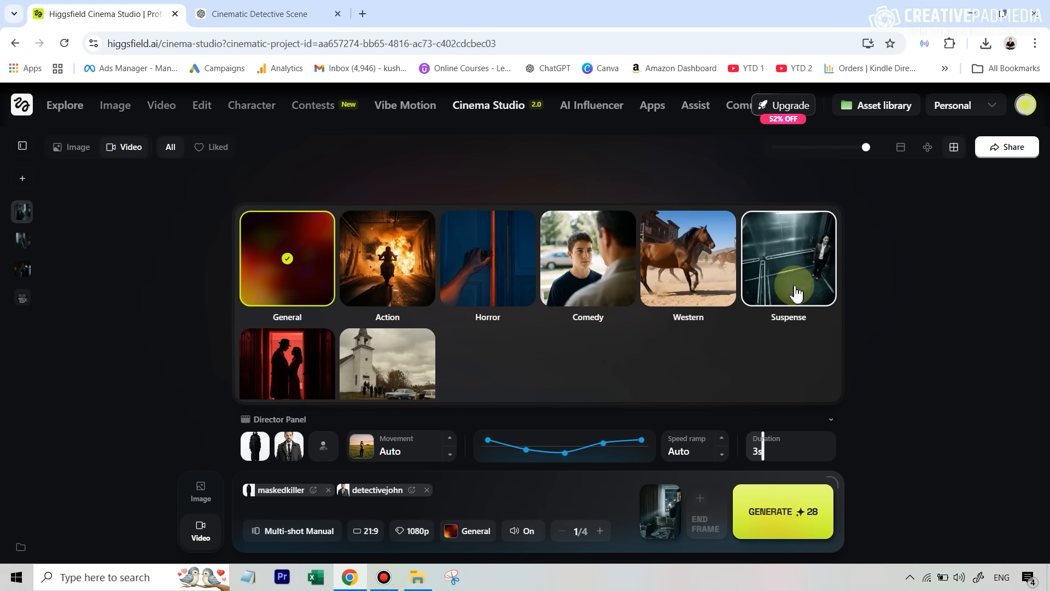
pyautogui.click(795, 290)
pyautogui.click(559, 512)
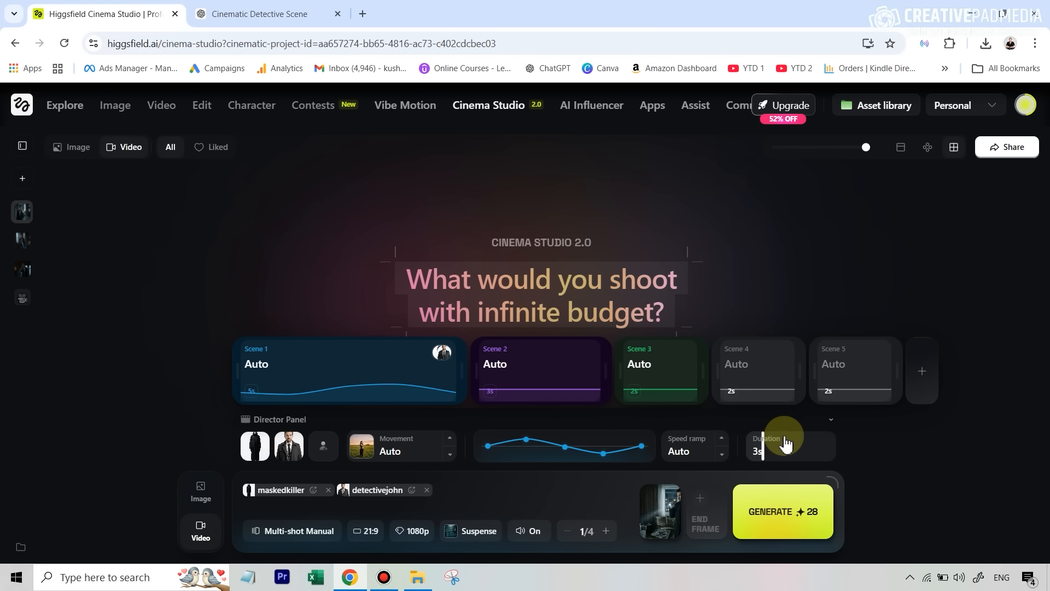
# - Keep Scene 1's camera movement and speed ramp on Auto and set its duration to 3 seconds
pyautogui.click(404, 451)
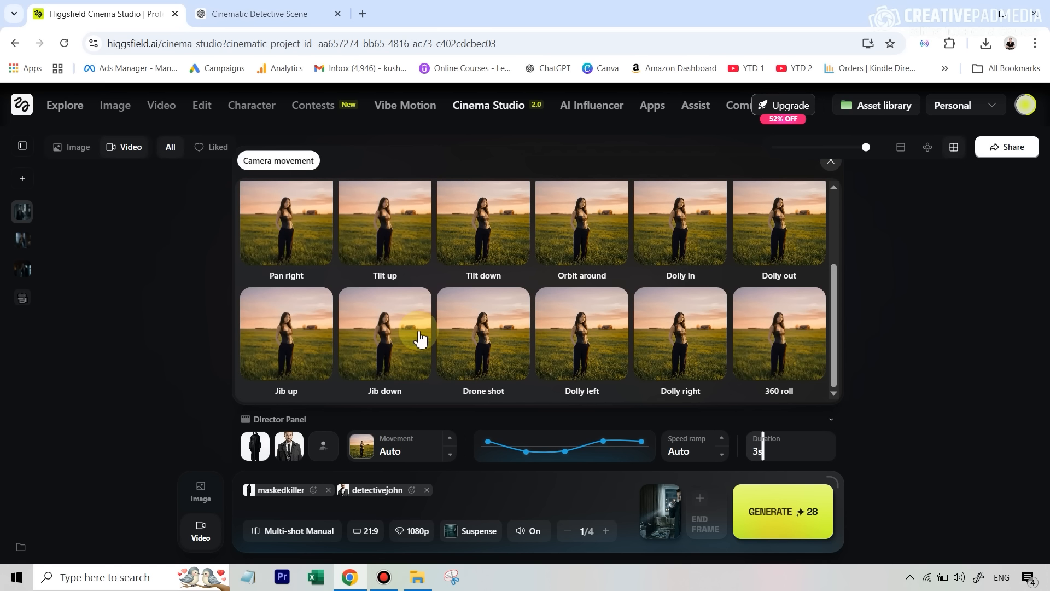
pyautogui.click(548, 463)
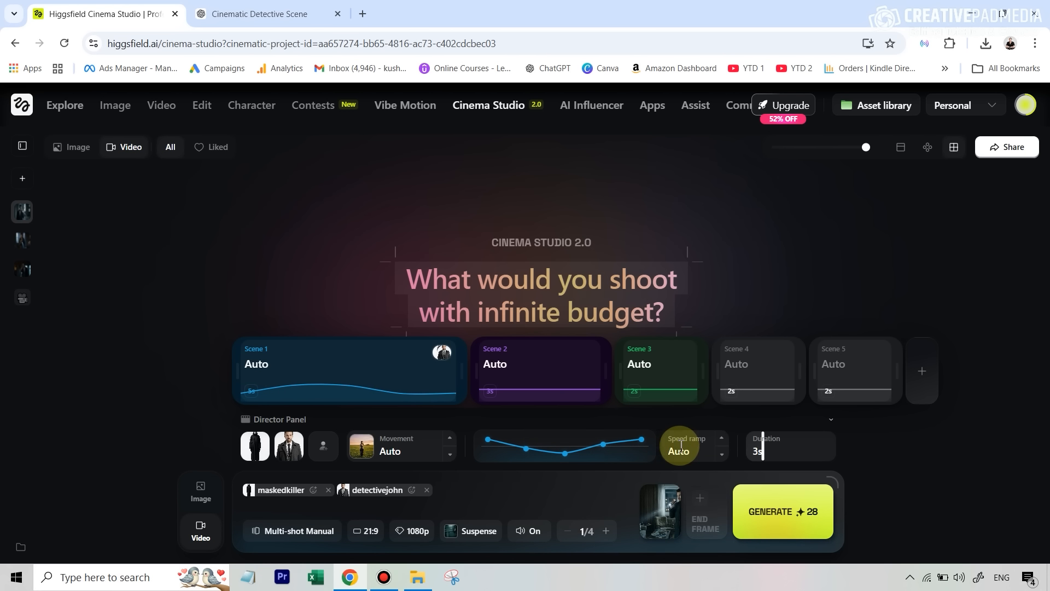
pyautogui.click(722, 442)
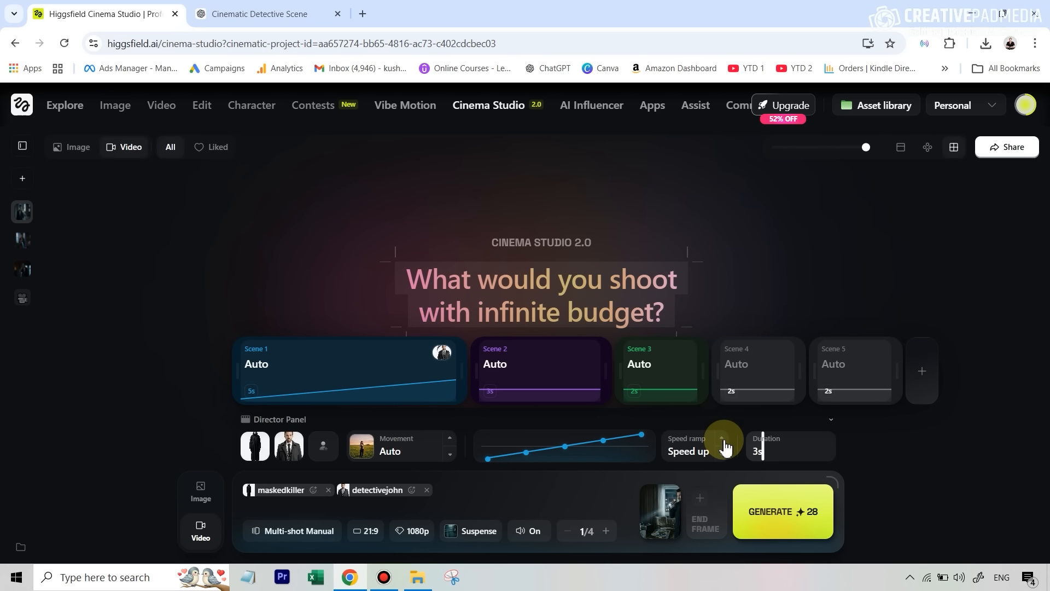
pyautogui.click(724, 441)
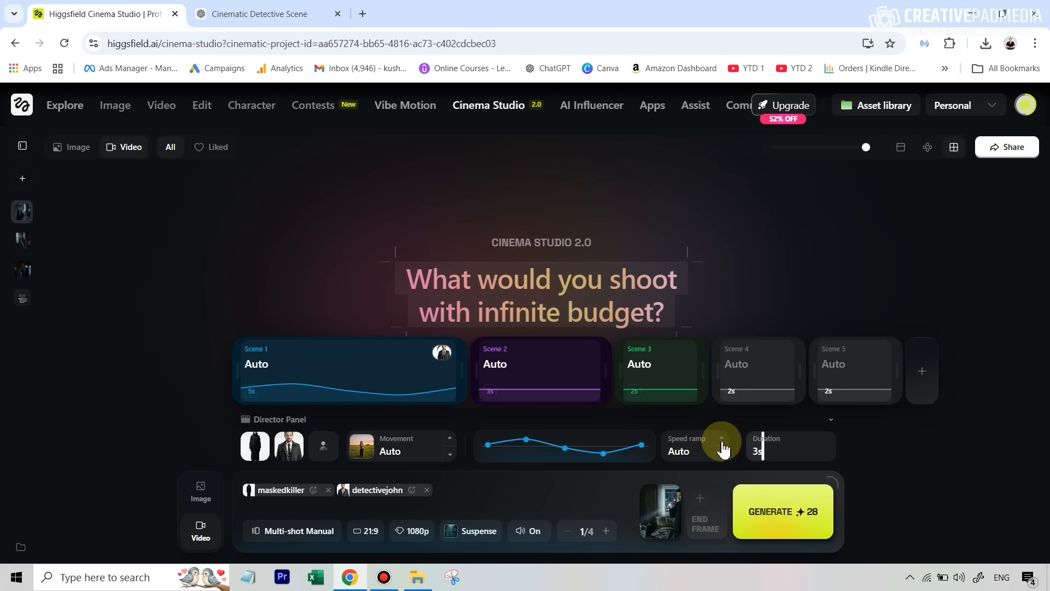
pyautogui.click(764, 441)
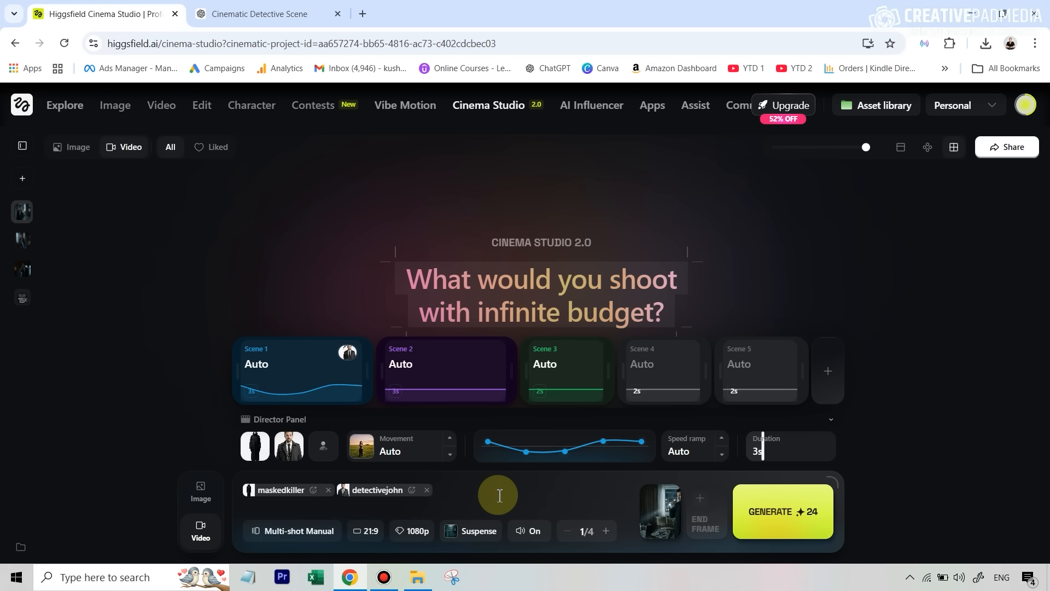
# - Switch to ChatGPT and review the multi-shot thriller request, including the per-scene 512-character limit and the SFX instructions
pyautogui.hotkey('ctrl', 'Tab')
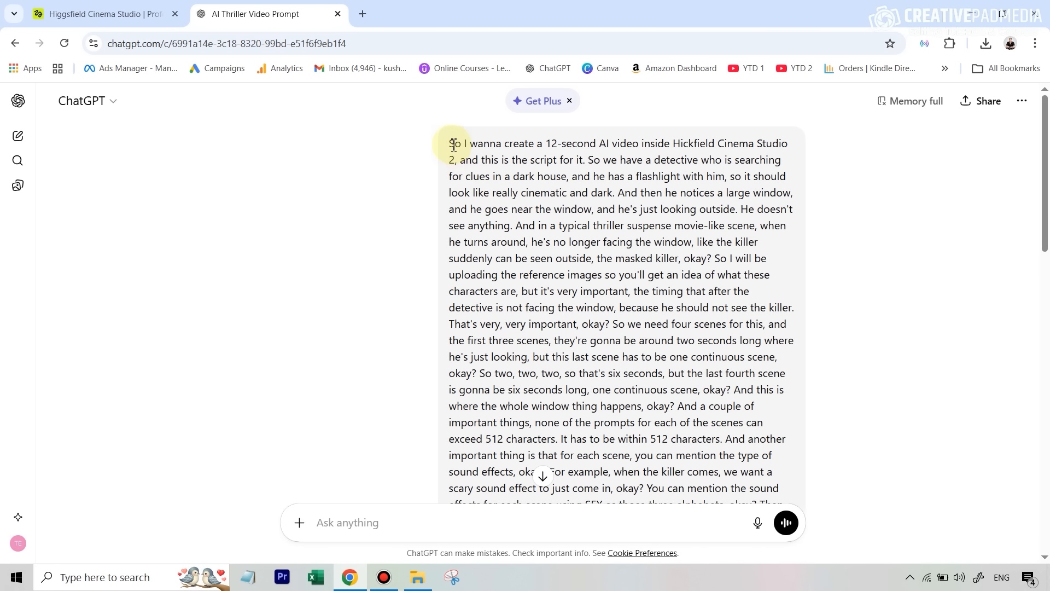
pyautogui.scroll(-6, 509, 154)
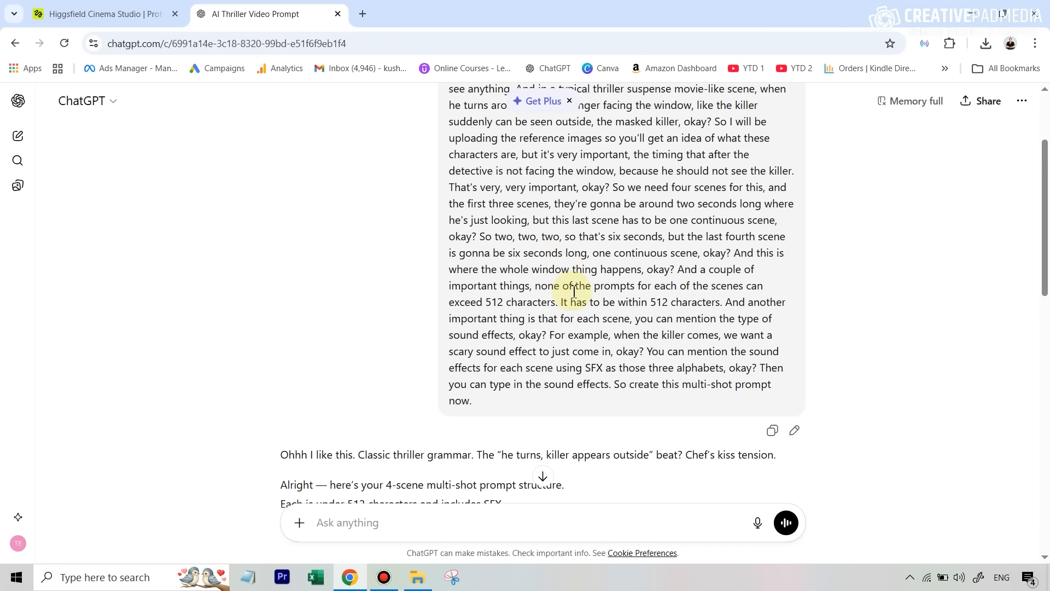
pyautogui.scroll(6, 536, 139)
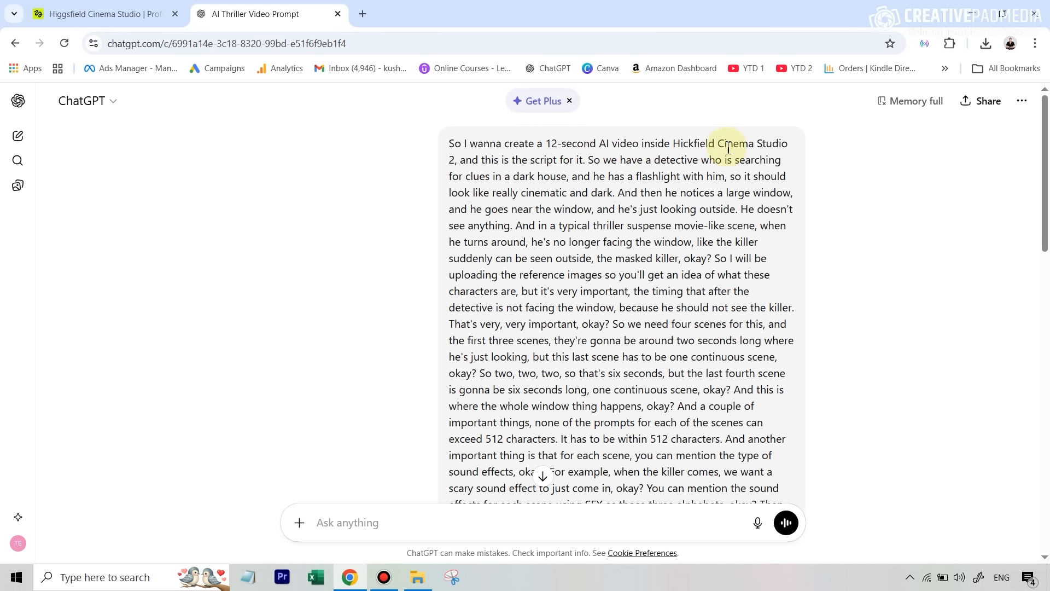
pyautogui.scroll(-1, 662, 214)
pyautogui.scroll(1, 664, 170)
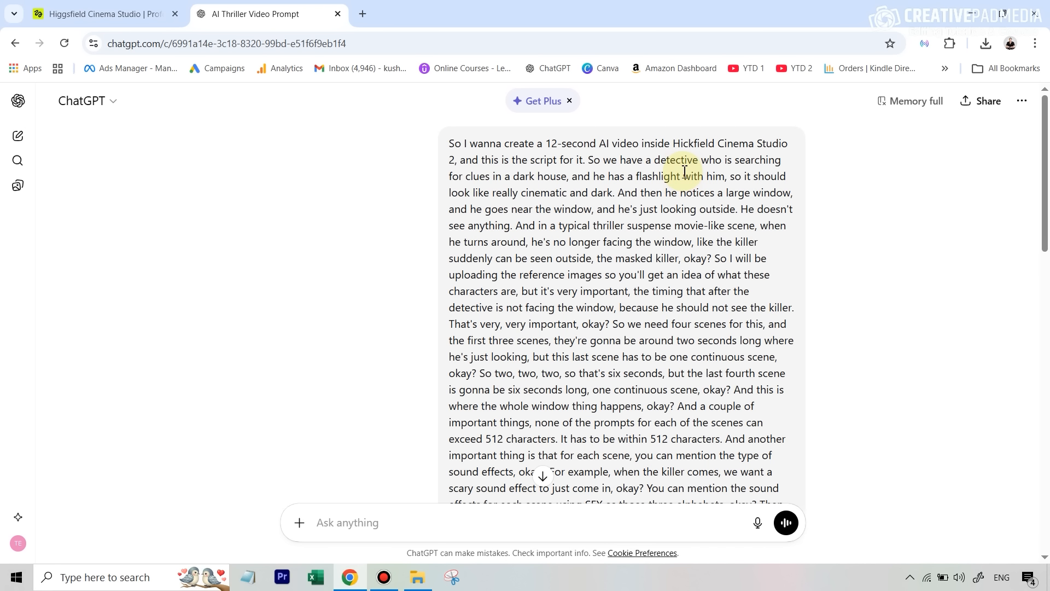
pyautogui.scroll(-3, 675, 279)
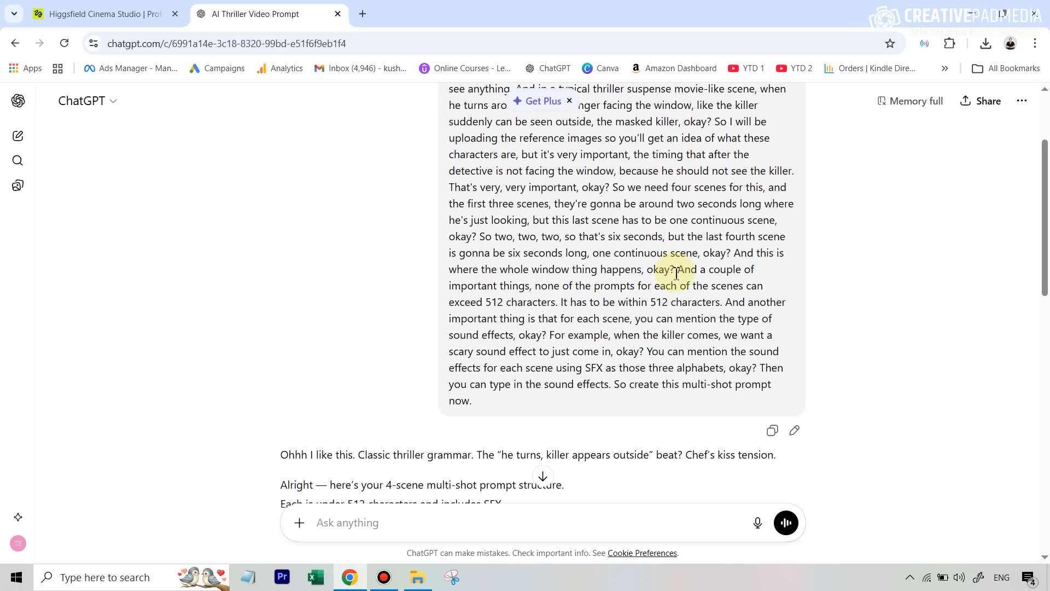
pyautogui.moveTo(659, 301); pyautogui.dragTo(724, 300)
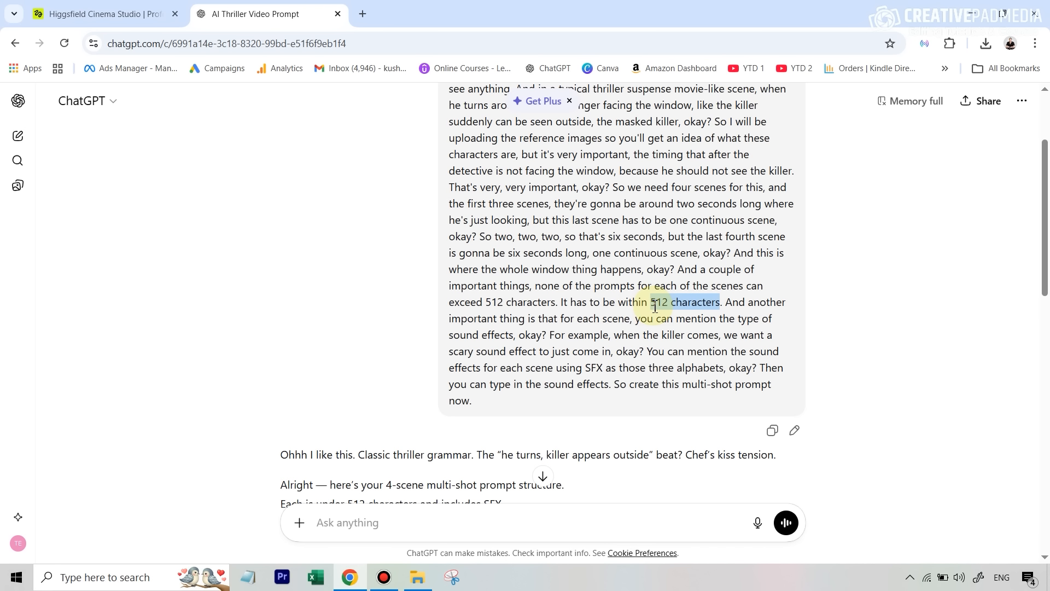
pyautogui.click(109, 13)
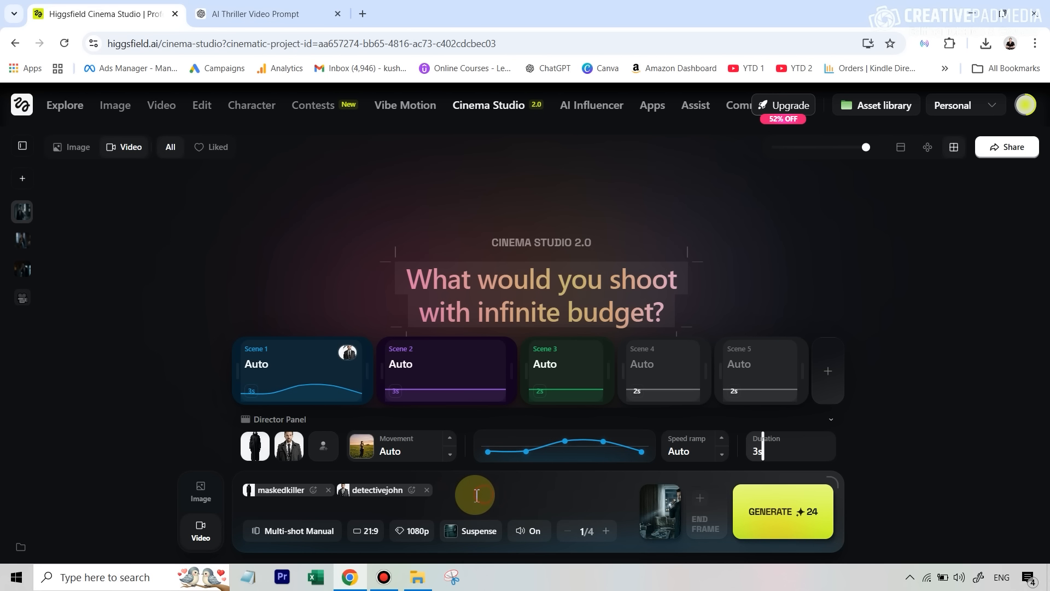
pyautogui.click(241, 13)
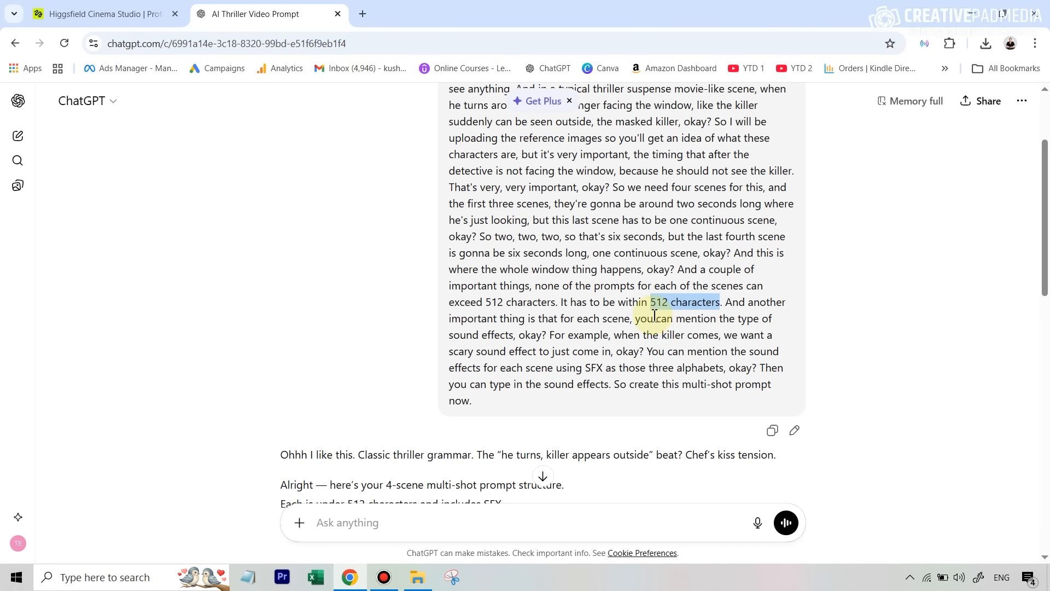
pyautogui.moveTo(586, 367); pyautogui.dragTo(604, 368)
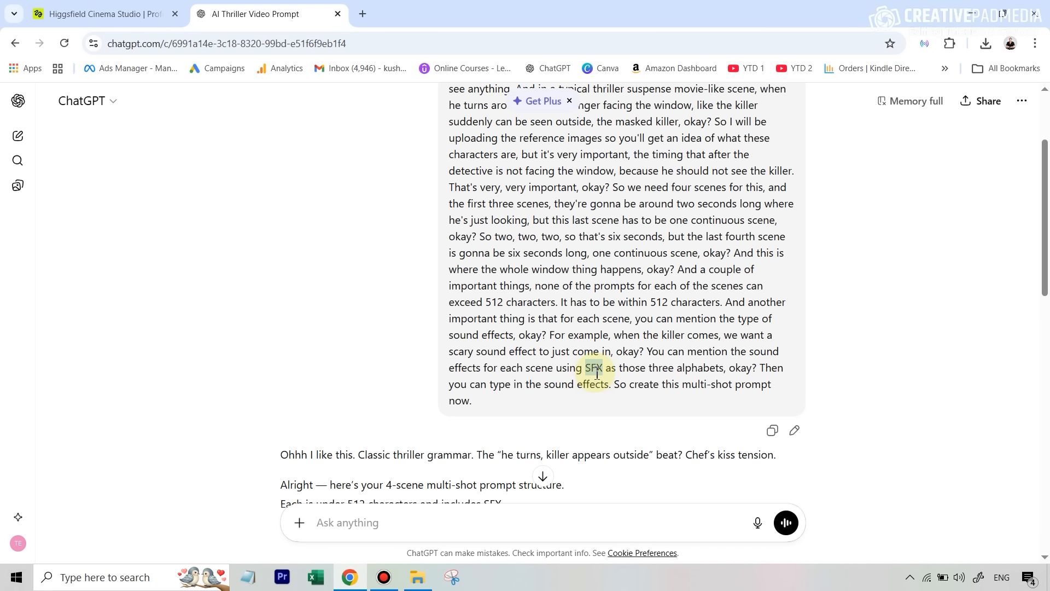
pyautogui.click(138, 9)
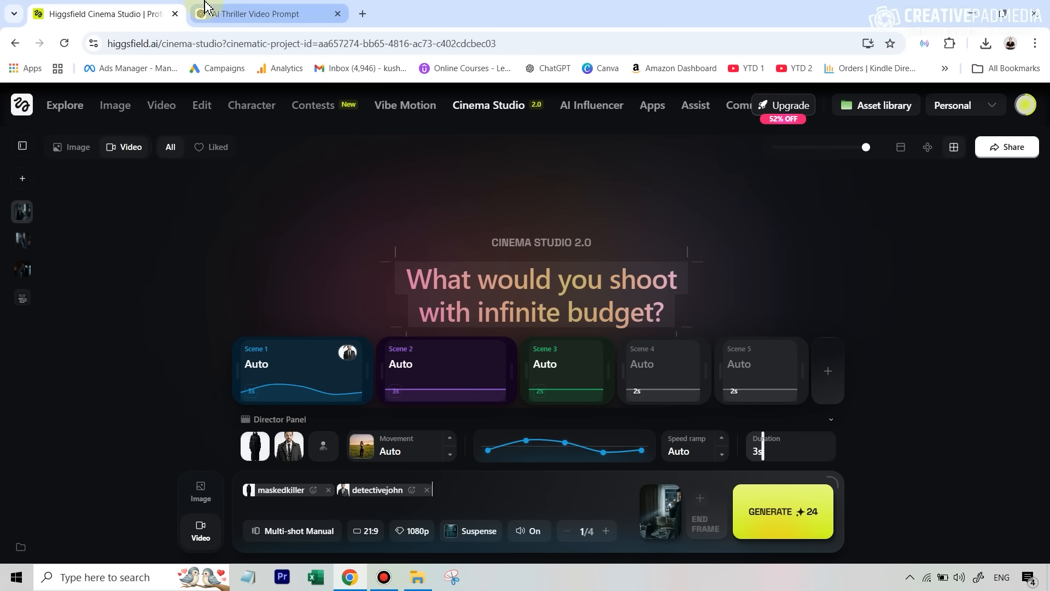
pyautogui.click(224, 13)
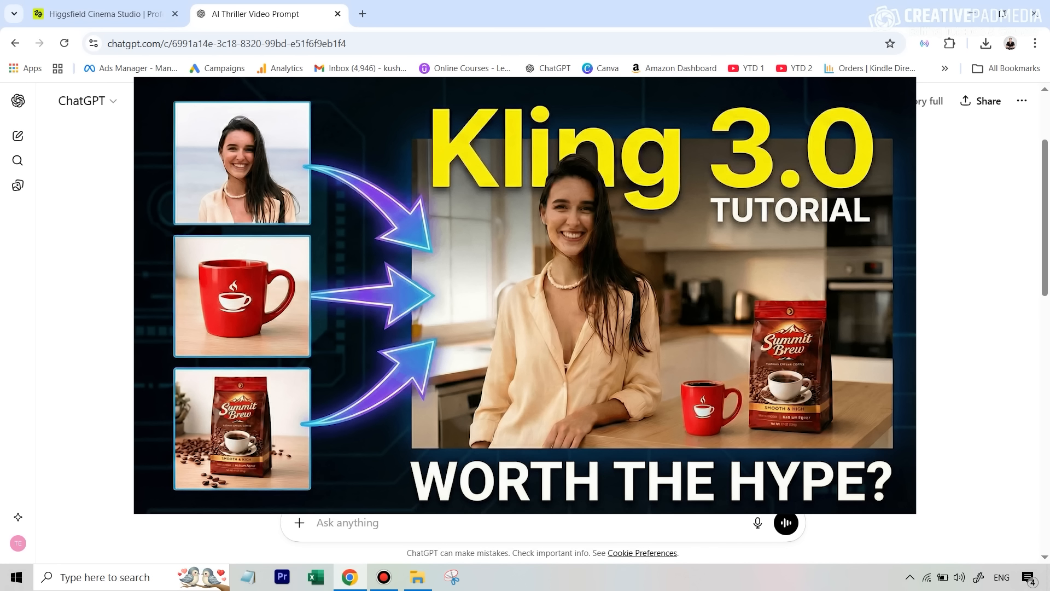
# - Copy the Scene 1 (2s) prompt, including its SFX line, from the generated four-scene prompt structure
pyautogui.scroll(-5, 644, 259)
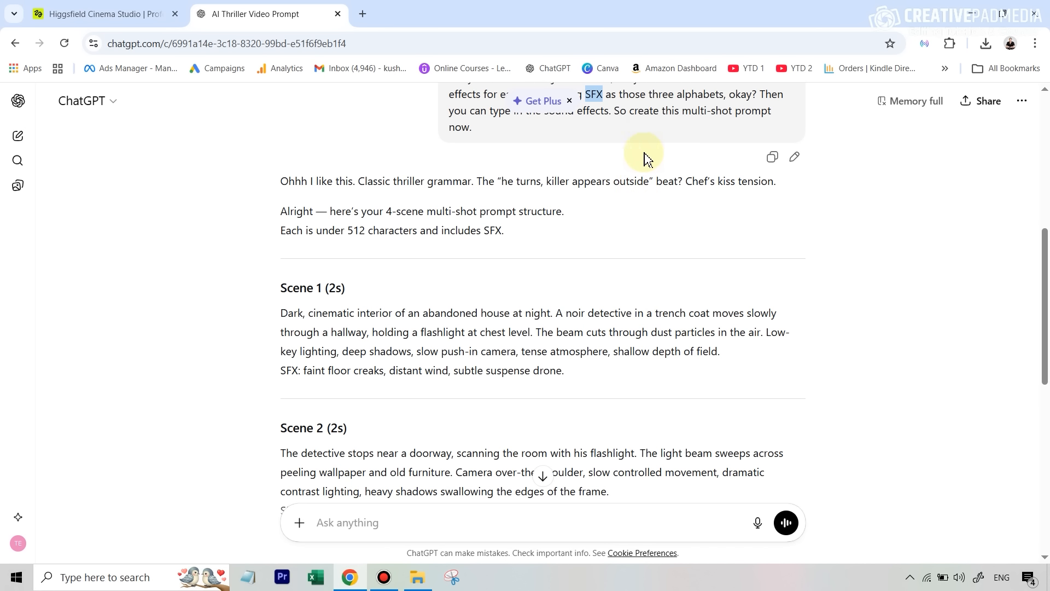
pyautogui.scroll(-2, 547, 208)
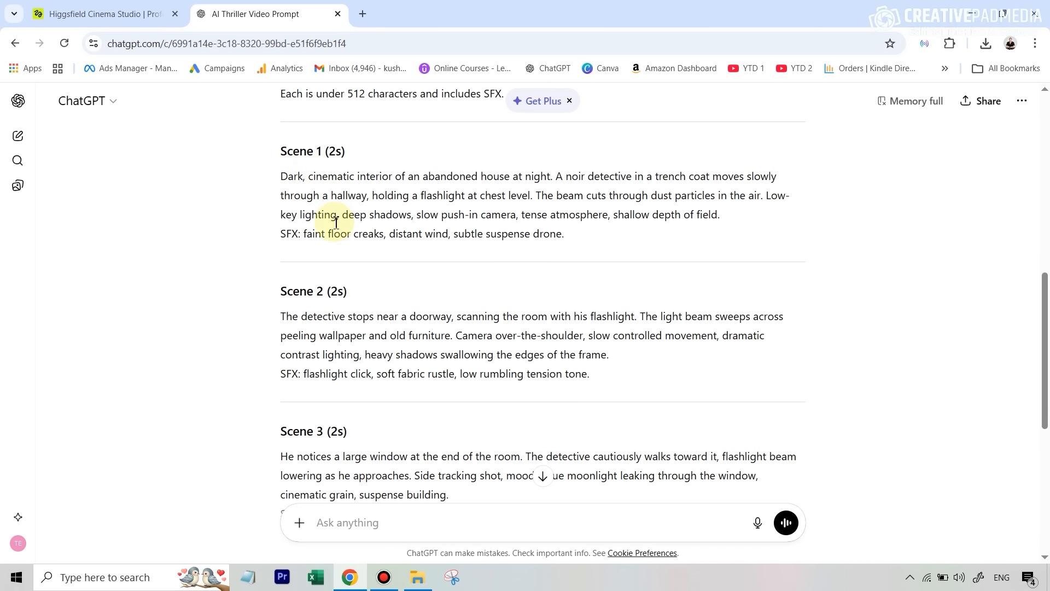
pyautogui.scroll(-4, 344, 246)
pyautogui.scroll(1, 361, 334)
pyautogui.scroll(5, 367, 355)
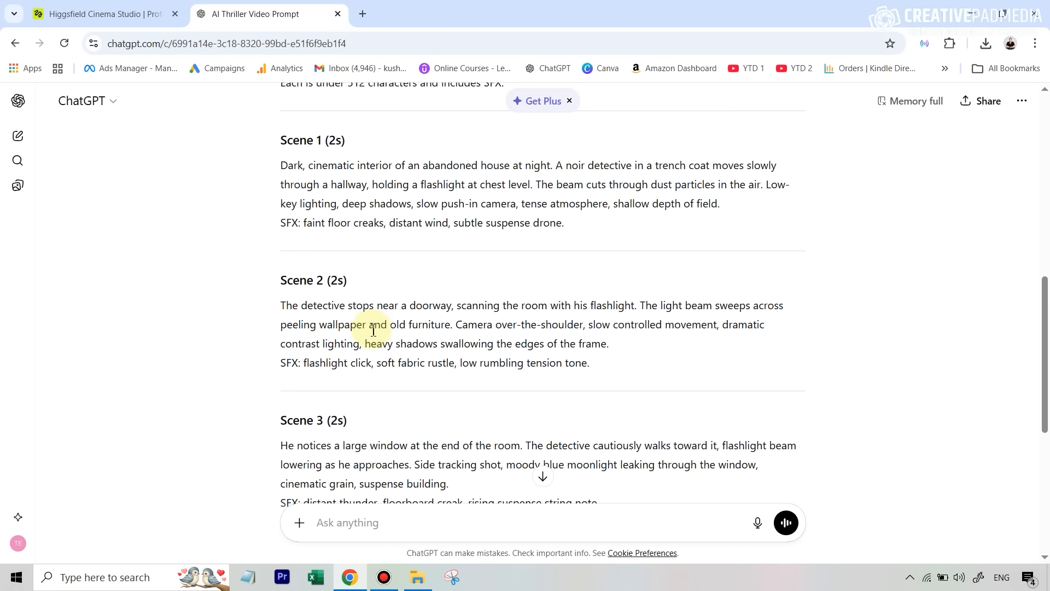
pyautogui.moveTo(569, 303); pyautogui.dragTo(295, 250)
pyautogui.rightClick(295, 250)
pyautogui.click(314, 267)
# - Switch to Higgsfield Cinema Studio, paste the copied prompt into Scene 1 and remove its maskedkiller reference
pyautogui.click(101, 14)
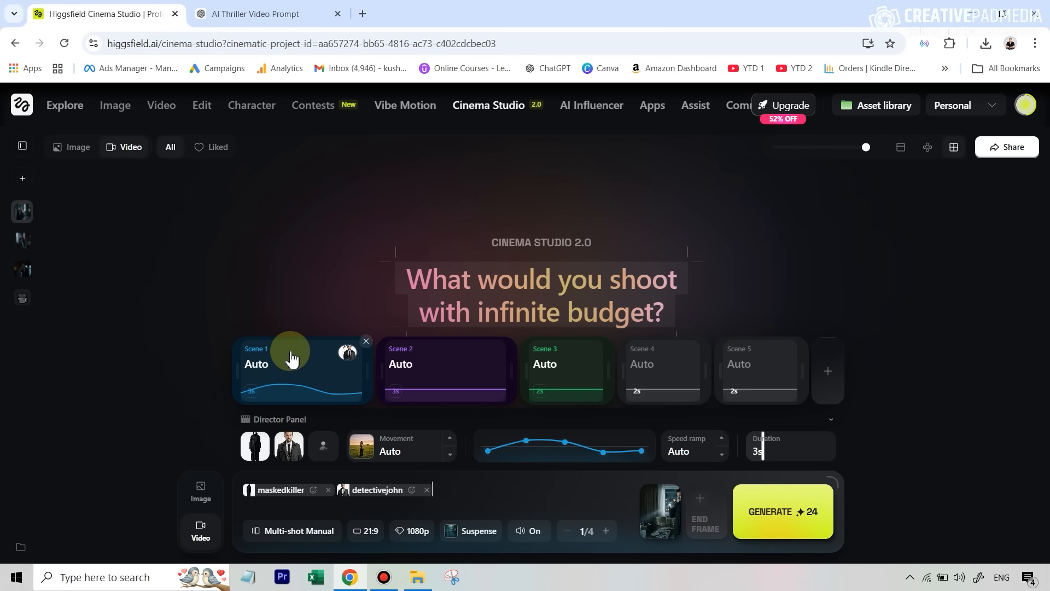
pyautogui.click(468, 504)
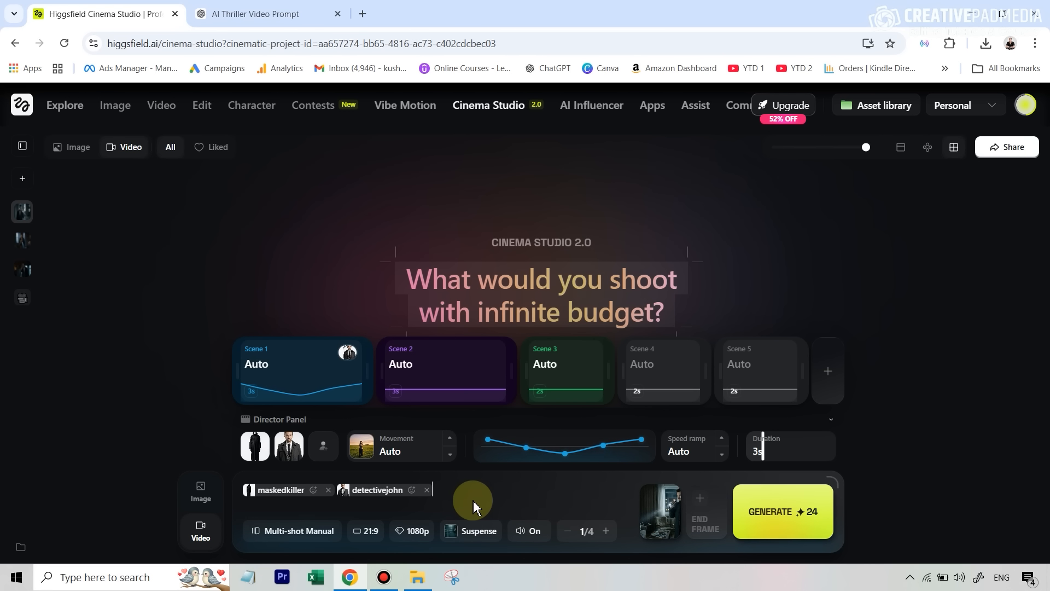
pyautogui.hotkey('ctrl', 'v')
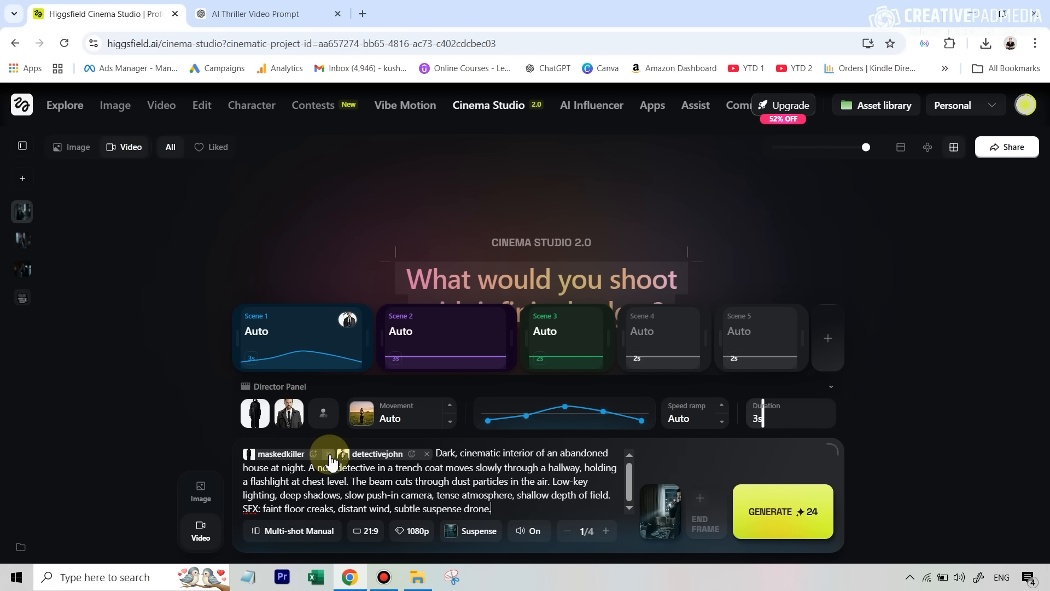
pyautogui.click(328, 455)
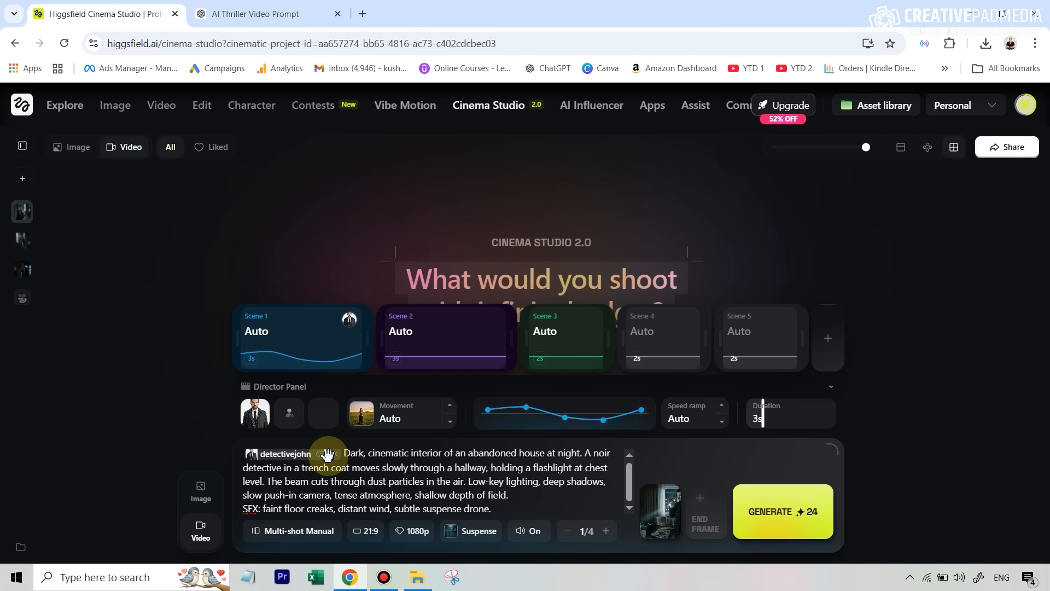